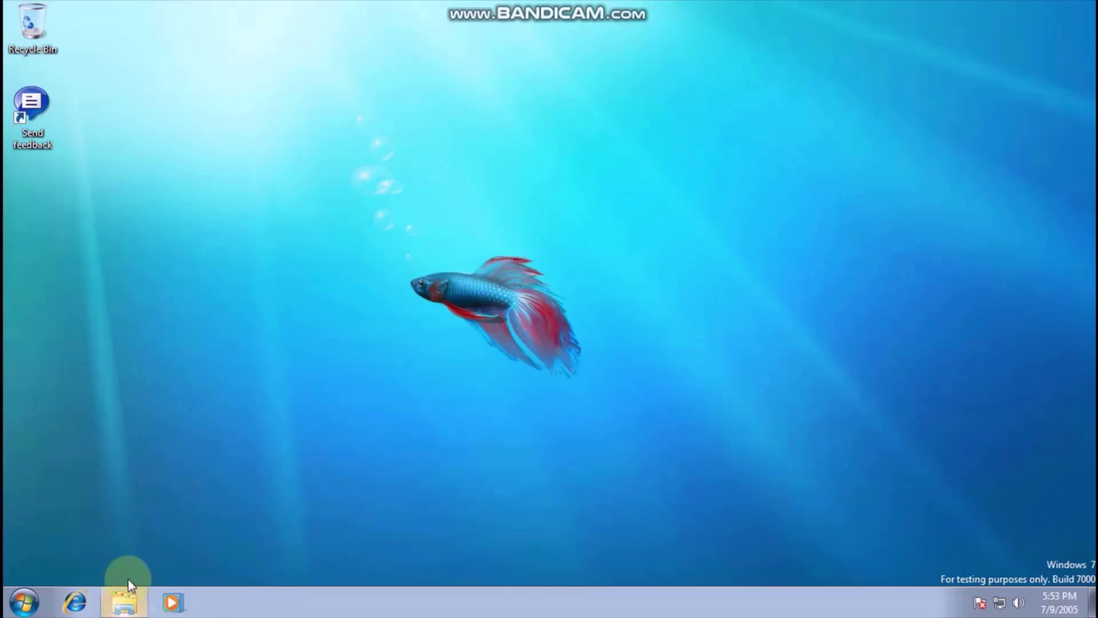
Step: Open the O12PBeta DVD drive and dismiss the Program Compatibility Assistant for the Office setup
click(123, 331)
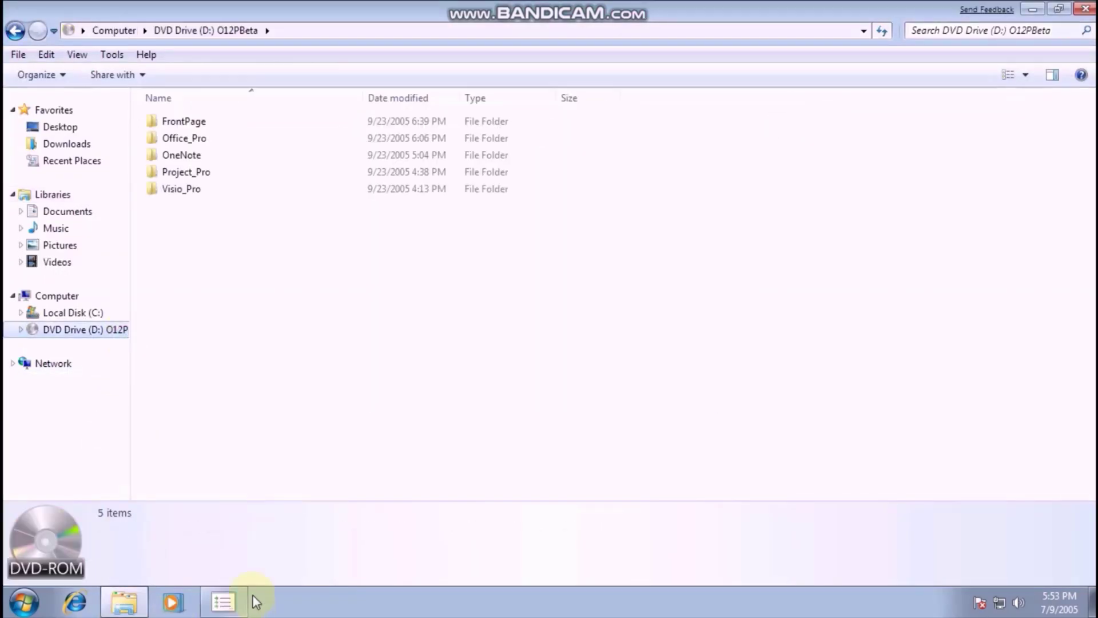
click(246, 592)
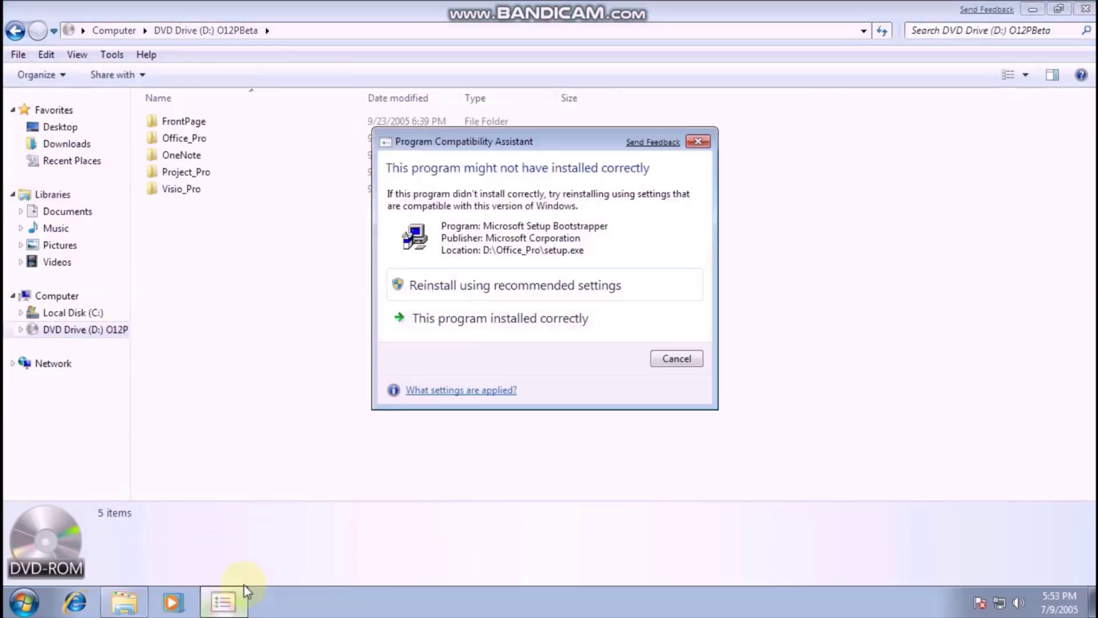
click(676, 359)
Step: Run setup.exe from the Office_Pro folder, allow it to make changes, and start the default Office Professional 12 installation
double_click(200, 138)
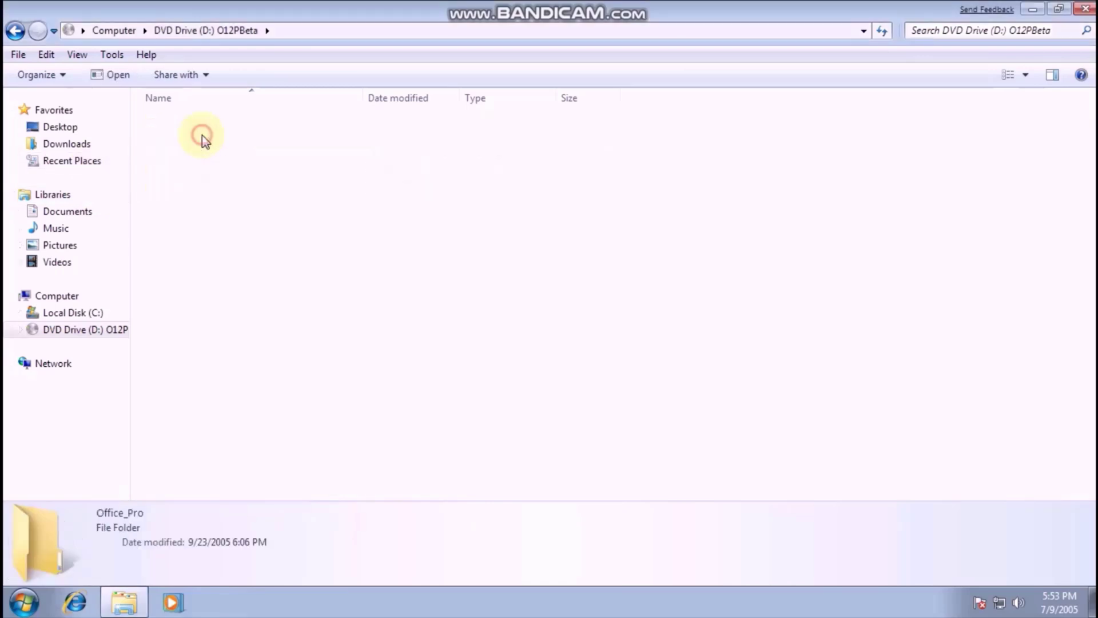
click(205, 462)
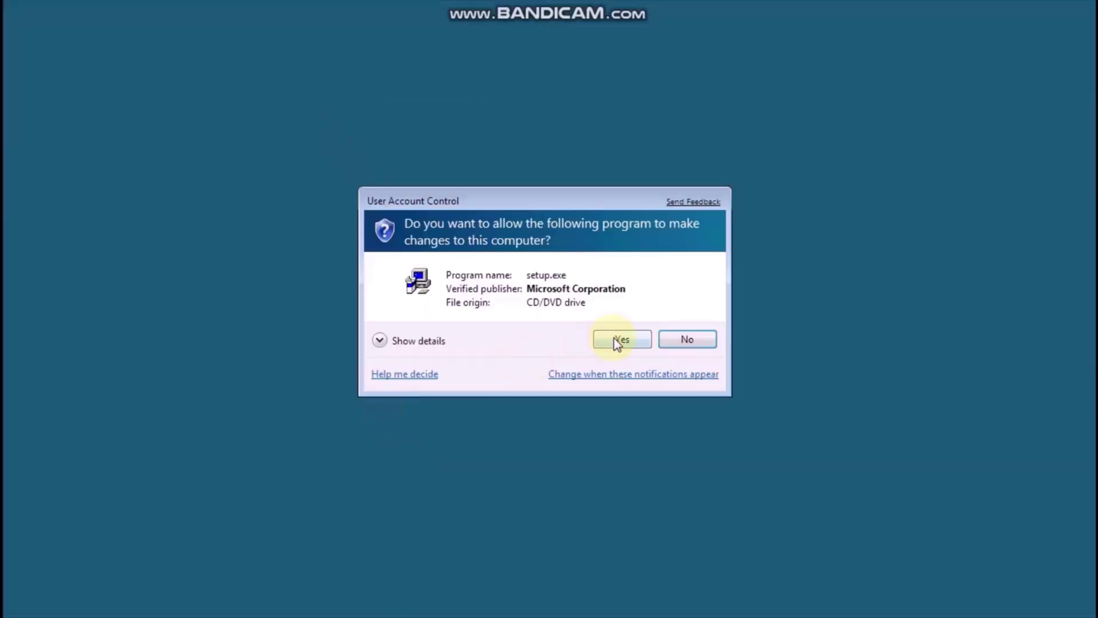
click(621, 340)
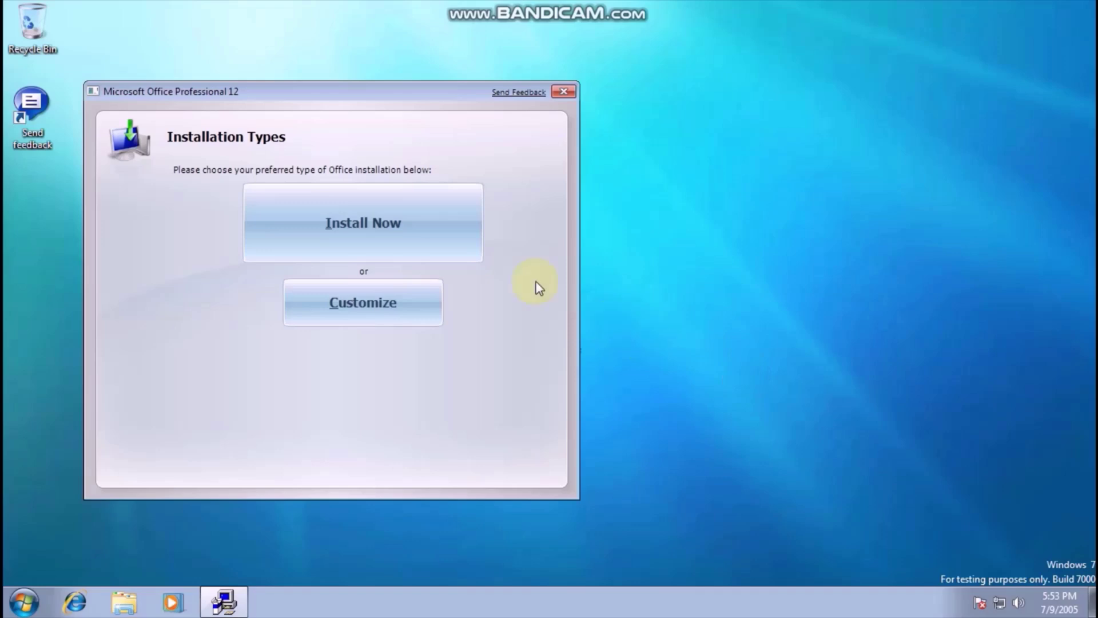
click(381, 216)
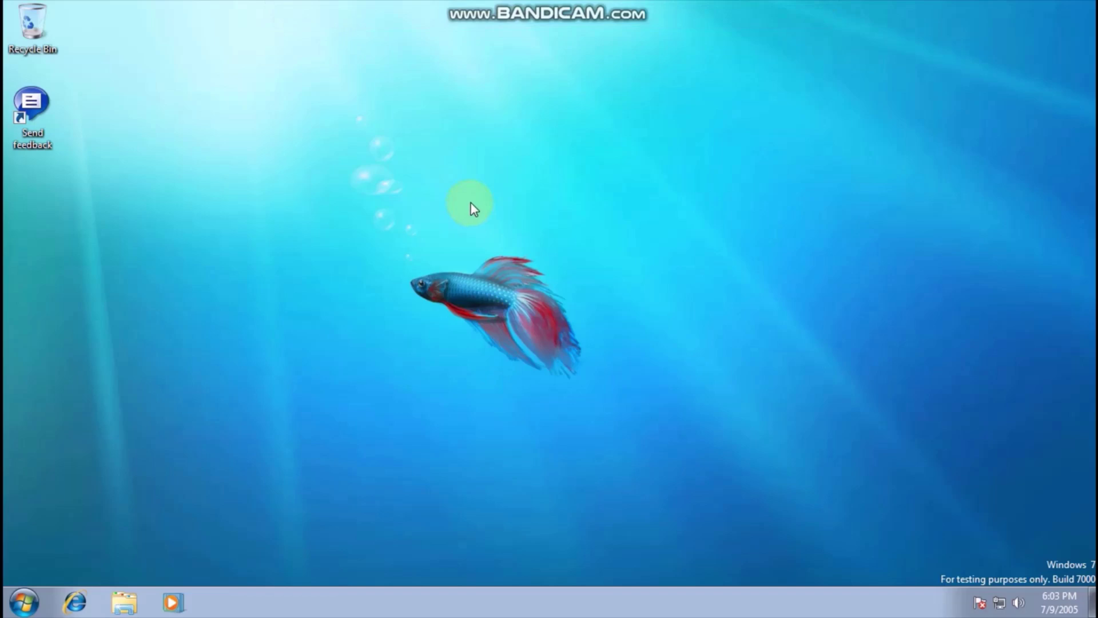
Step: Try to launch Microsoft Office Excel 12 and dismiss its error dialog
click(470, 202)
click(23, 598)
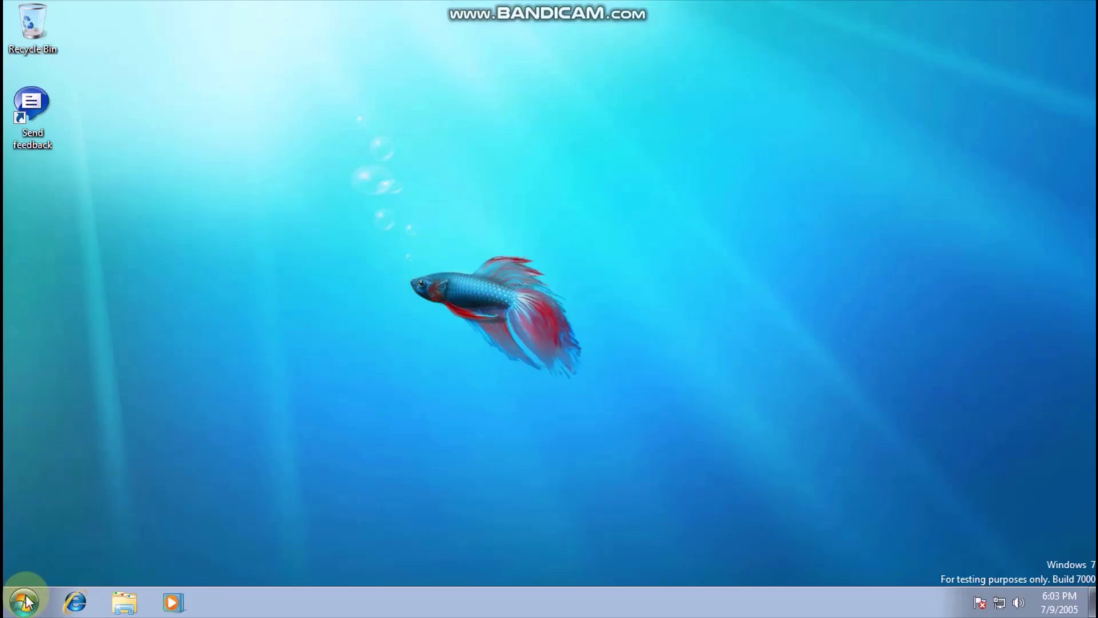
click(70, 532)
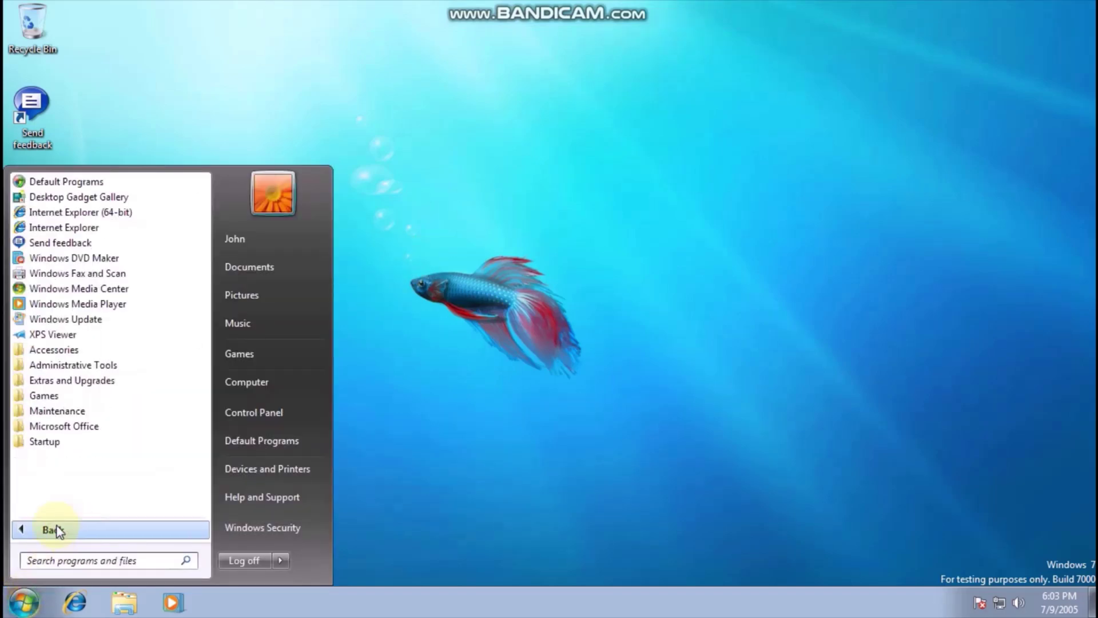
click(83, 427)
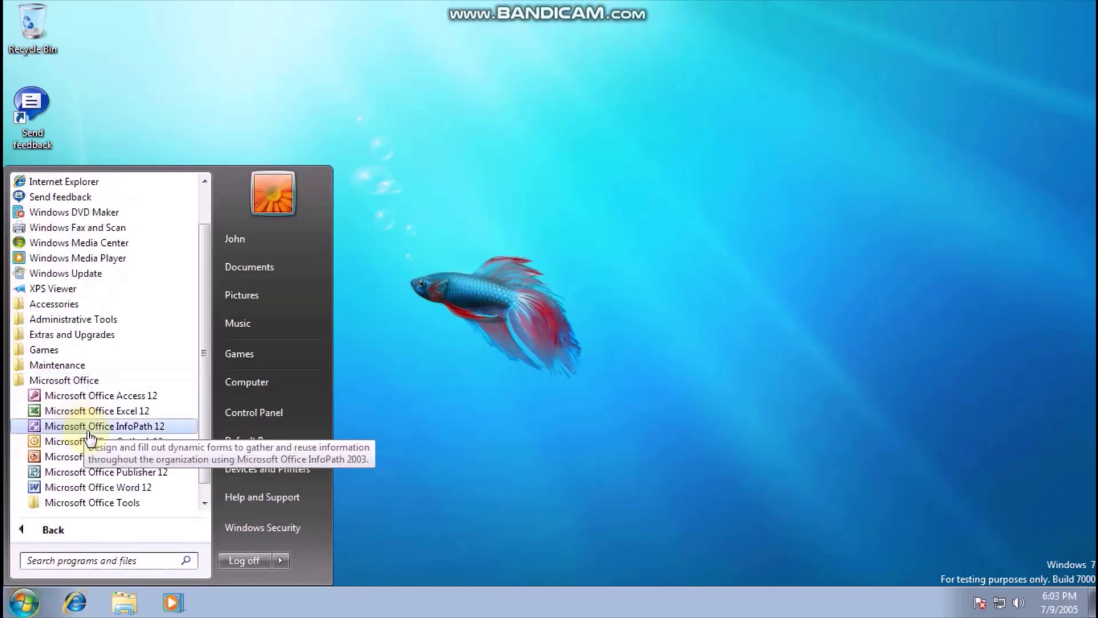
click(137, 399)
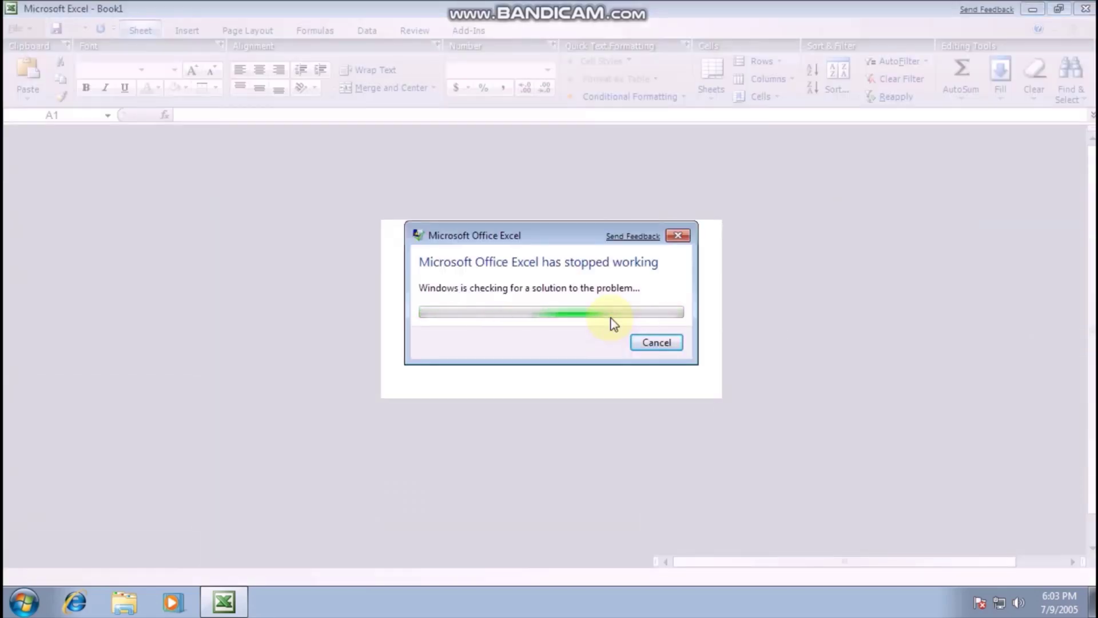
click(650, 340)
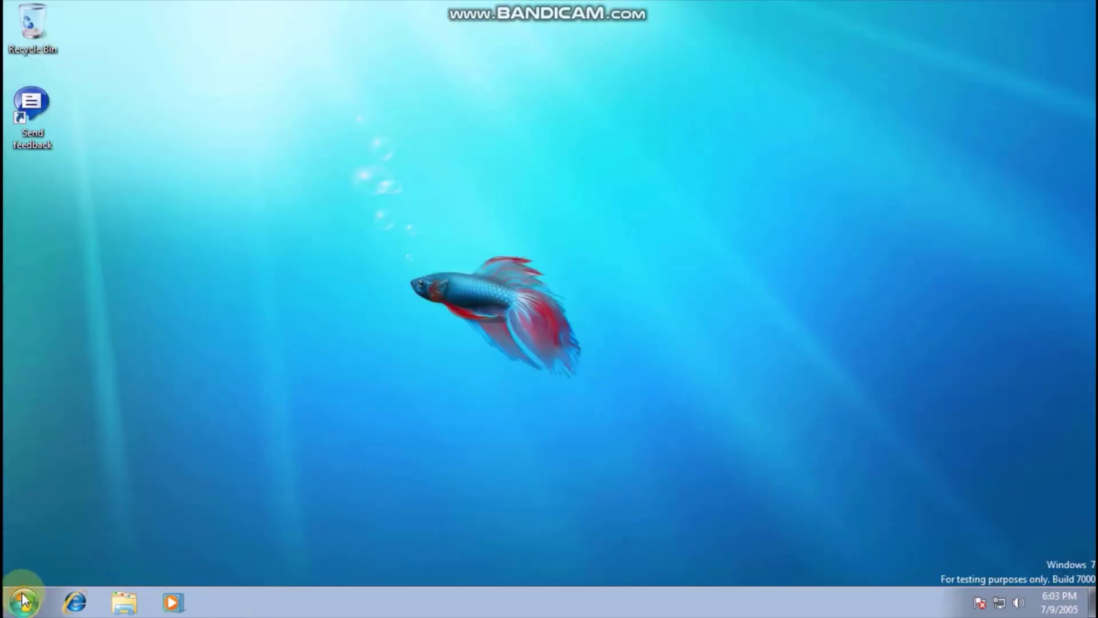
Step: Try launching Microsoft Office Excel 12 a second time and cancel the solution check
click(22, 600)
click(68, 532)
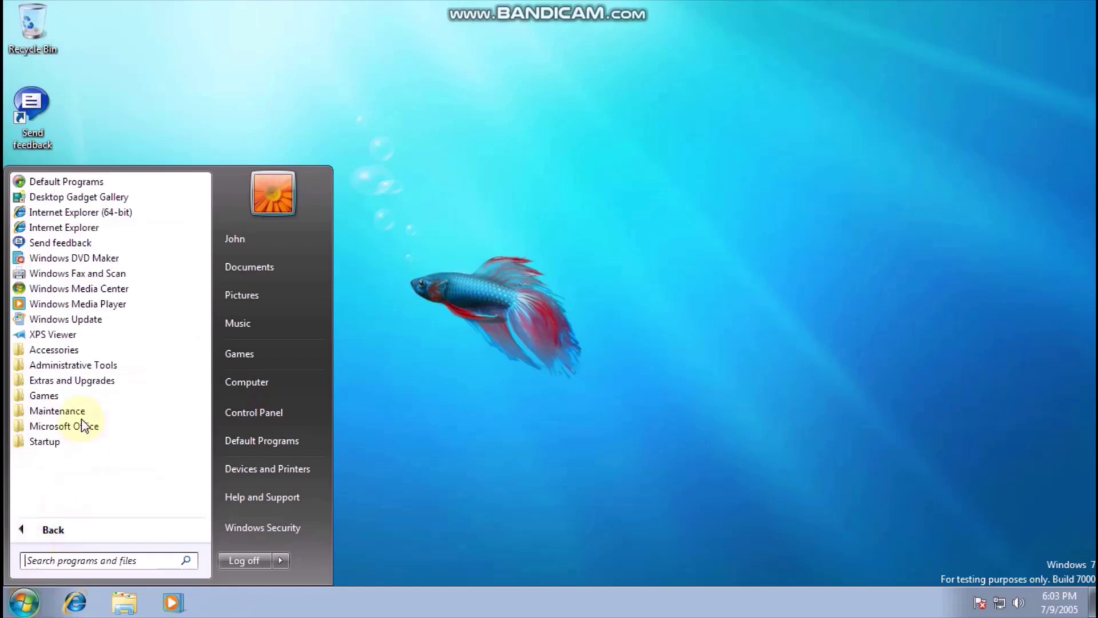
click(81, 425)
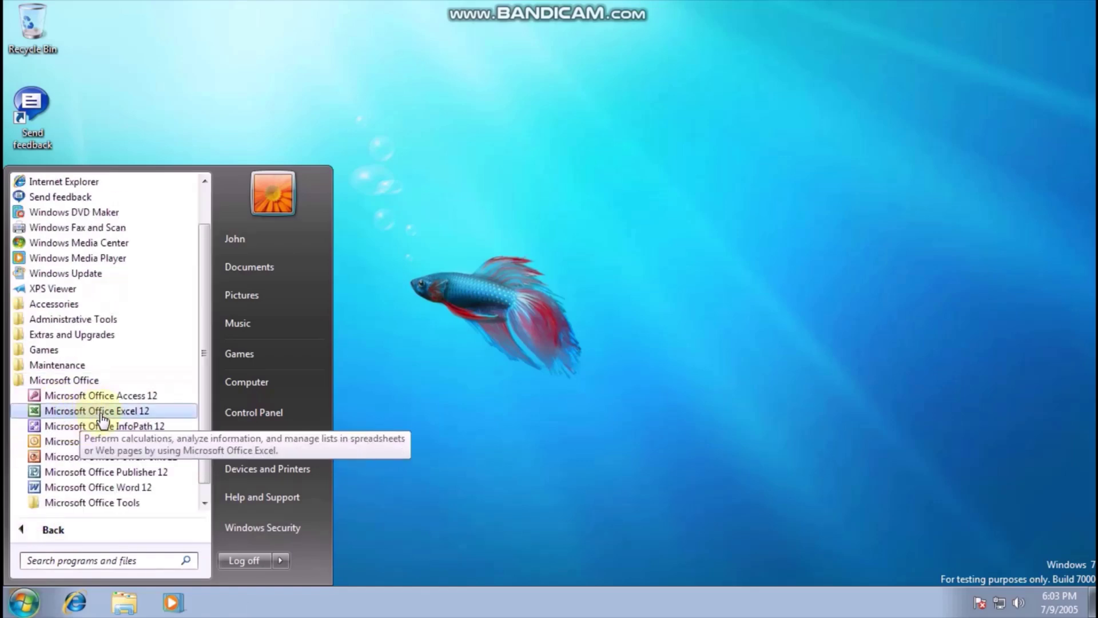
click(99, 410)
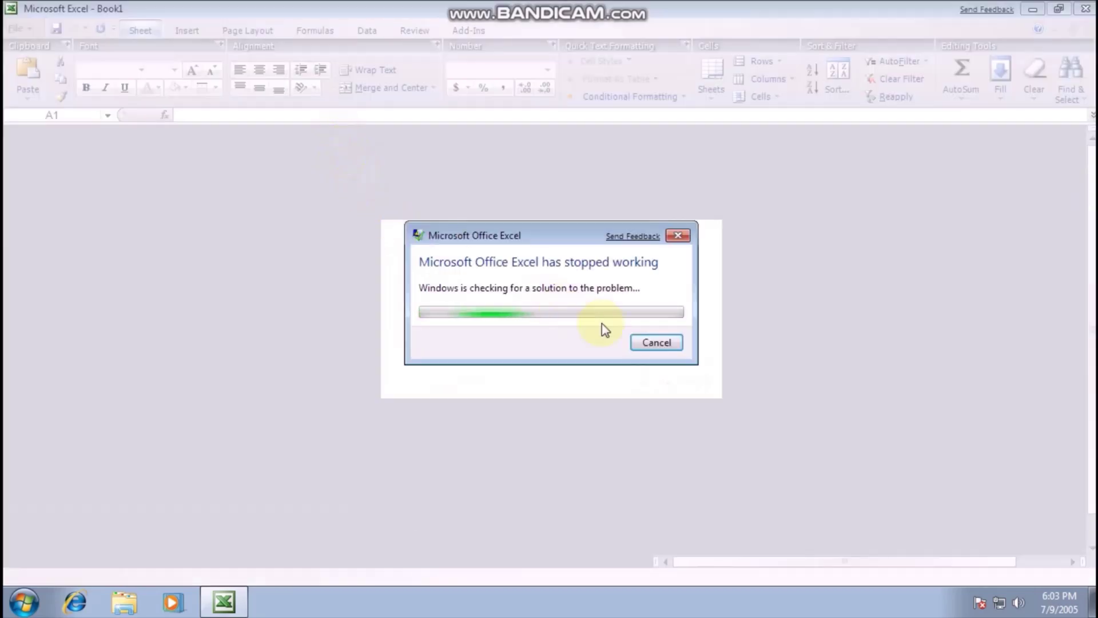
click(656, 342)
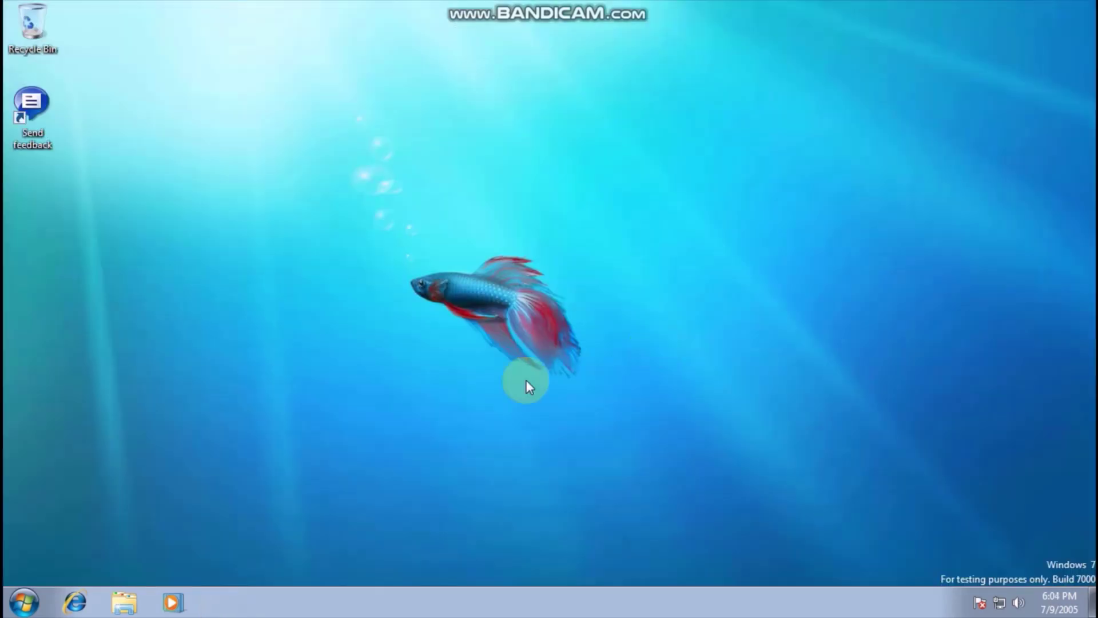
Step: Set the Microsoft Office Excel 12 shortcut to run in compatibility mode for Windows XP (Service Pack 2)
click(49, 588)
click(83, 527)
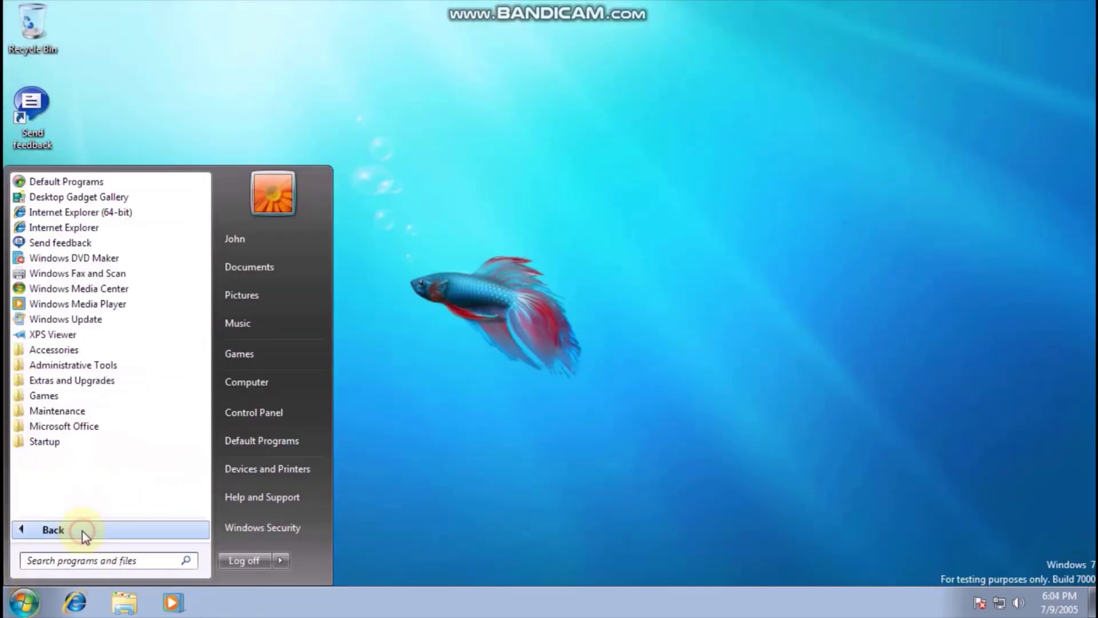
click(60, 429)
right_click(86, 411)
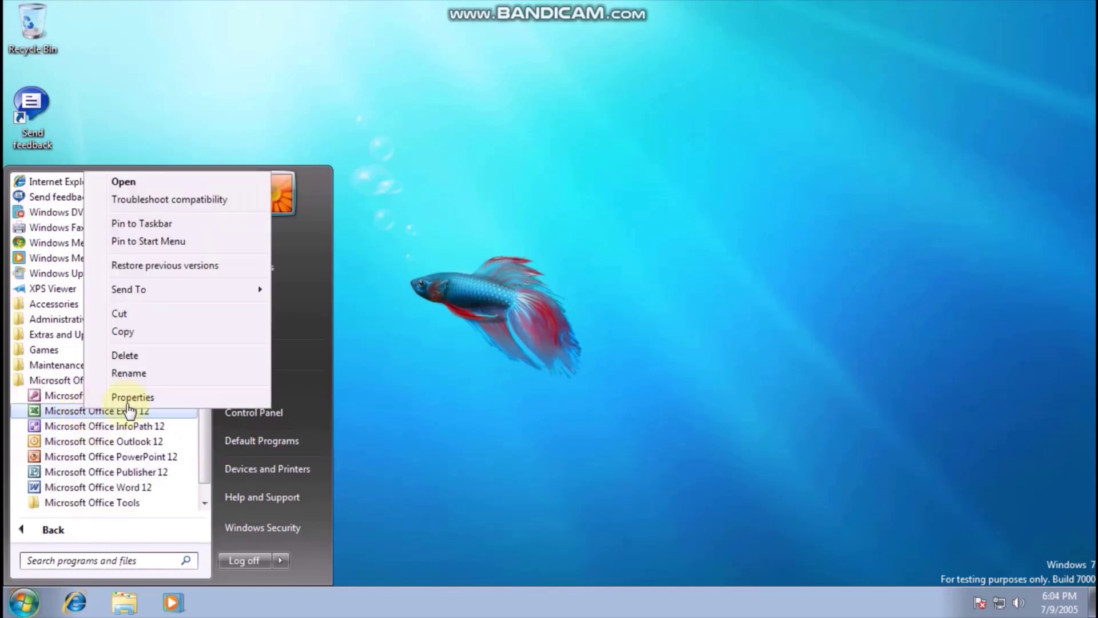
click(128, 401)
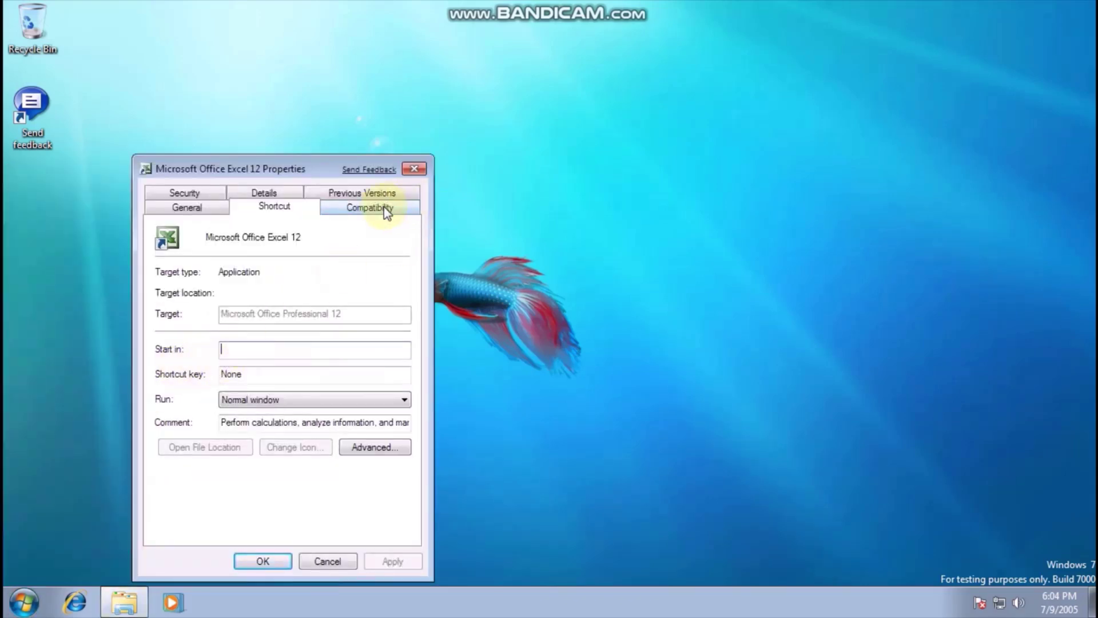
click(383, 209)
click(244, 300)
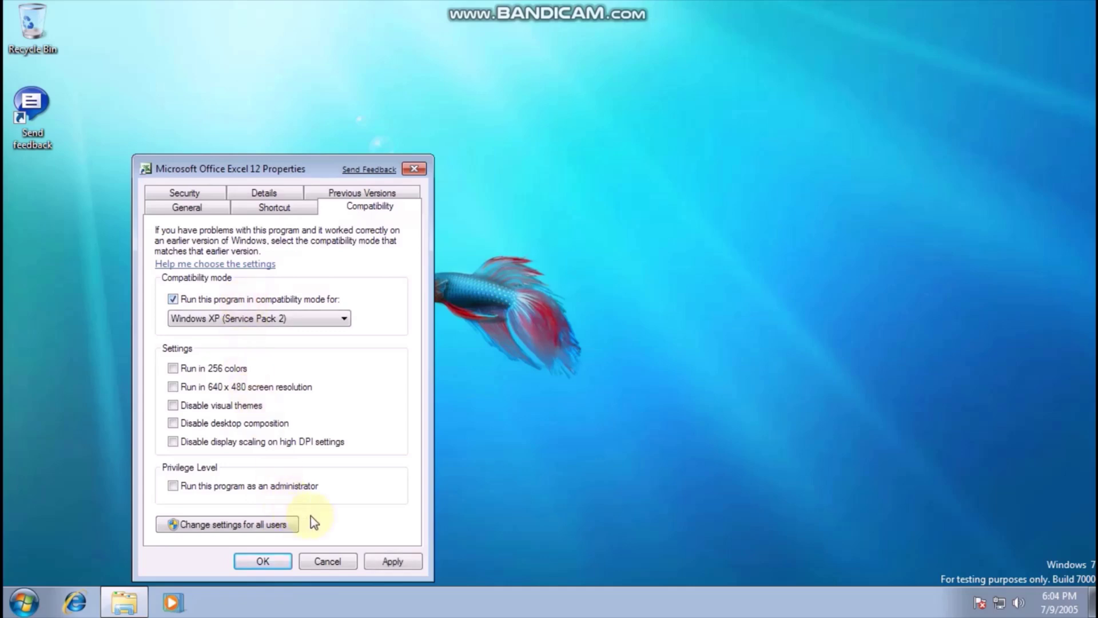
Step: Launch Microsoft Office Excel 12 from the Microsoft Office program group
click(23, 600)
click(70, 526)
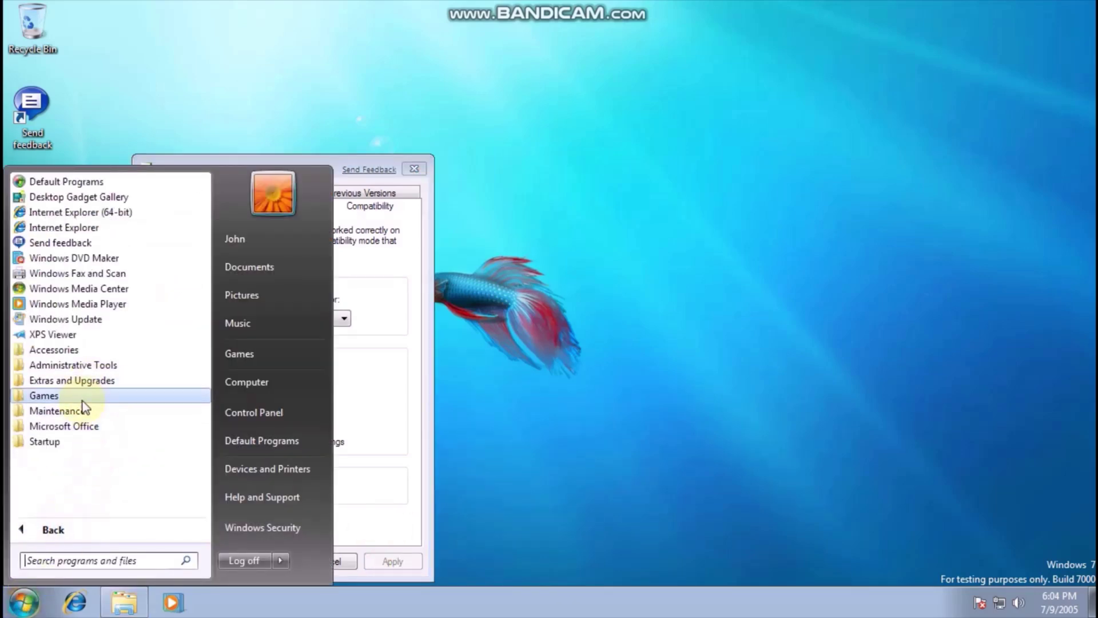
click(86, 426)
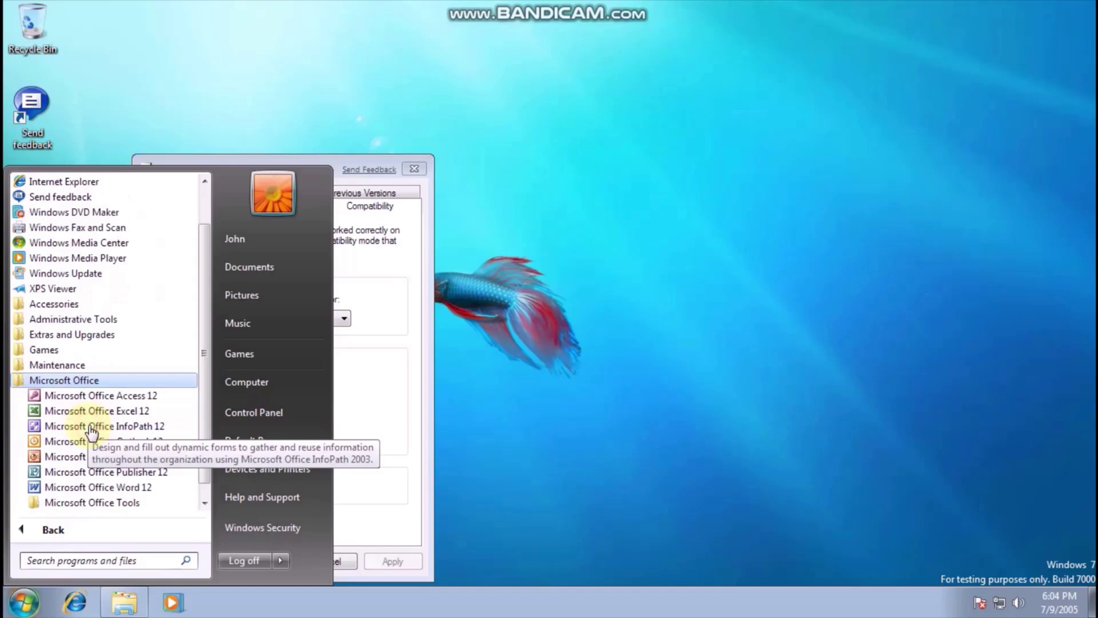
click(140, 411)
click(269, 399)
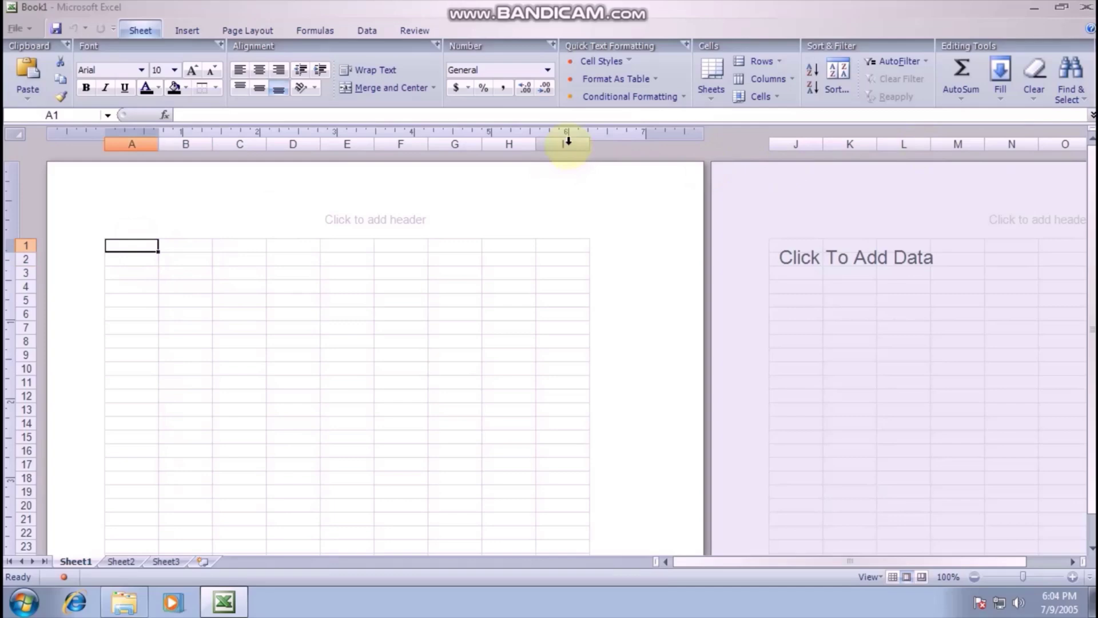
Step: Enter 'Excel "2005" on Windows 7 beta' in cell A1 and fit column A to its contents
drag(705, 562, 973, 567)
click(1073, 563)
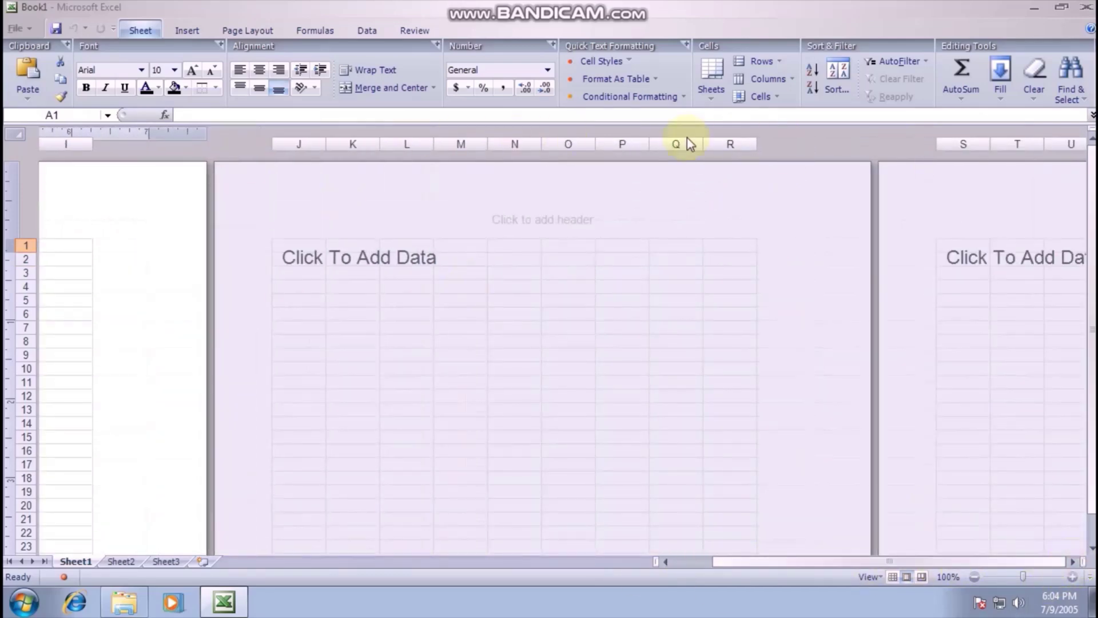
drag(801, 563, 663, 563)
text(Excel "2005" o)
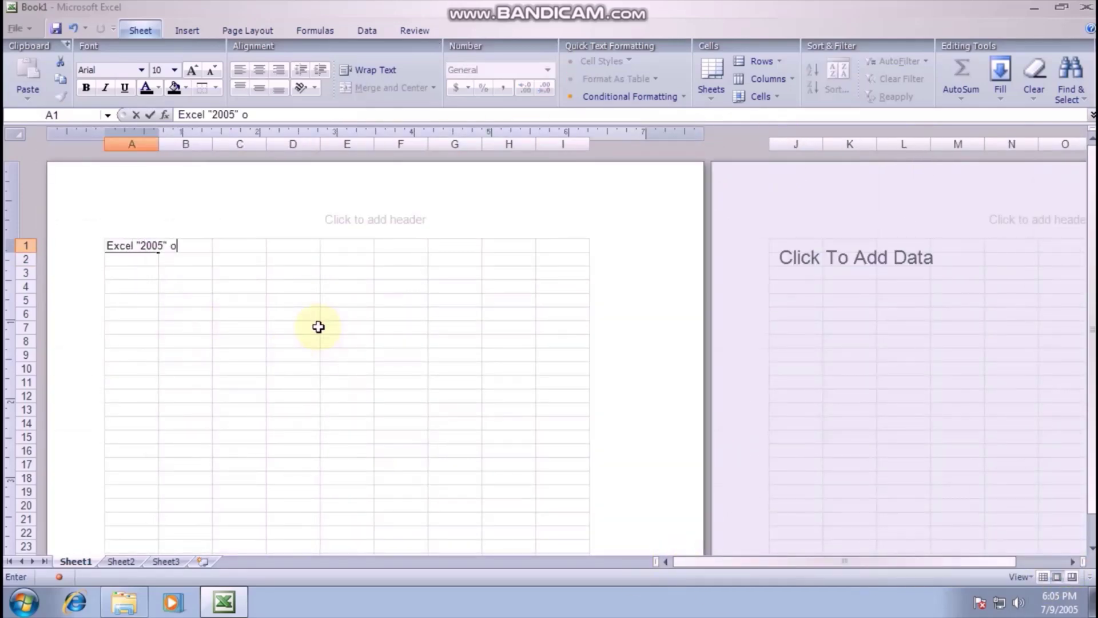
text(n Windows 7 beta)
click(319, 327)
click(142, 249)
double_click(157, 143)
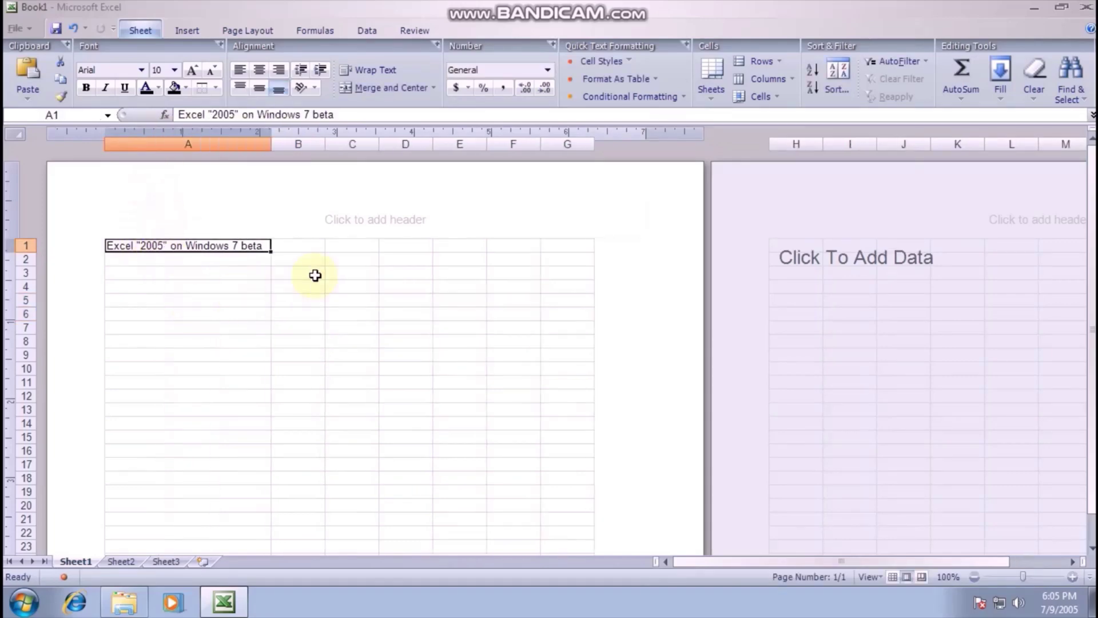
Step: Add the page header 'My first workbook in Excel "2005"' to Sheet1
click(375, 219)
text("2005")
click(430, 307)
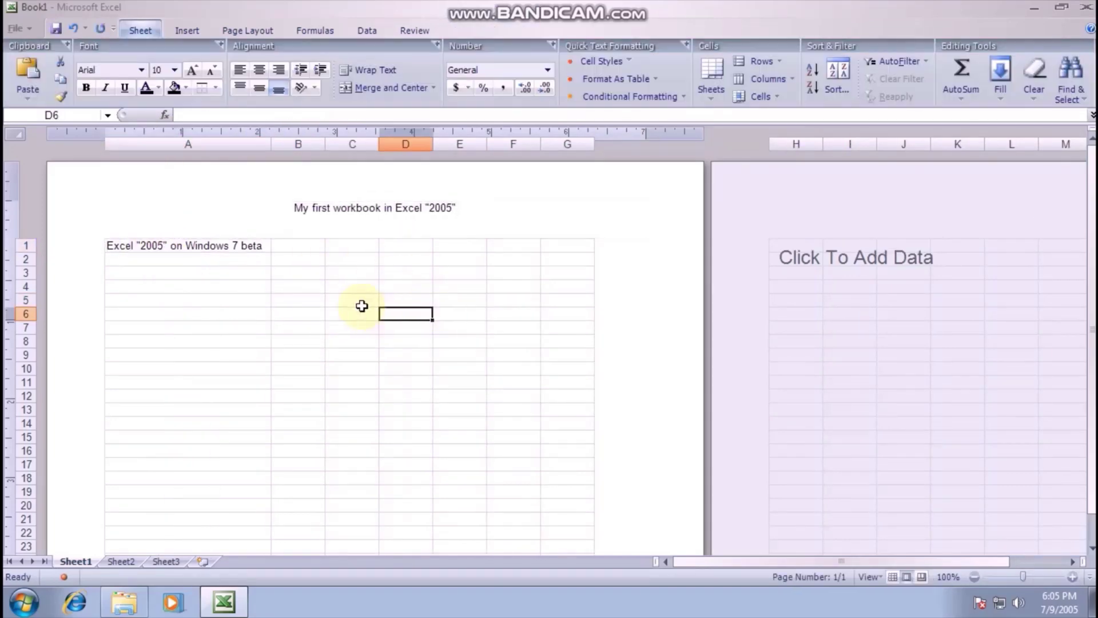
Step: Change the font color of the text in cell A1 to pinkish red
click(183, 246)
click(233, 31)
click(315, 30)
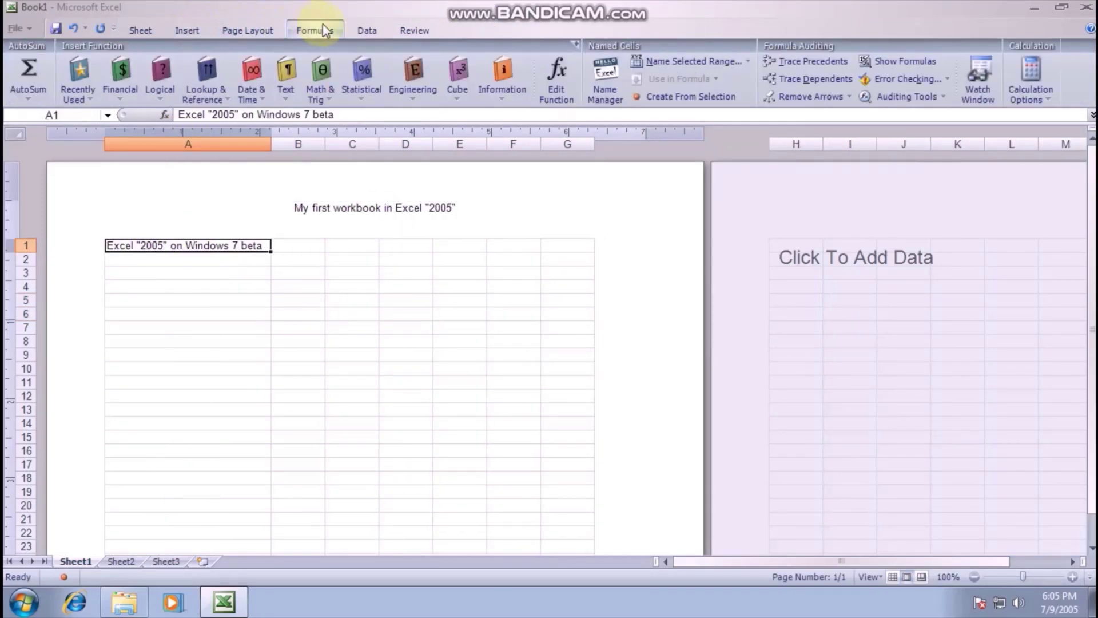
click(415, 31)
click(140, 30)
click(159, 88)
click(213, 140)
click(217, 286)
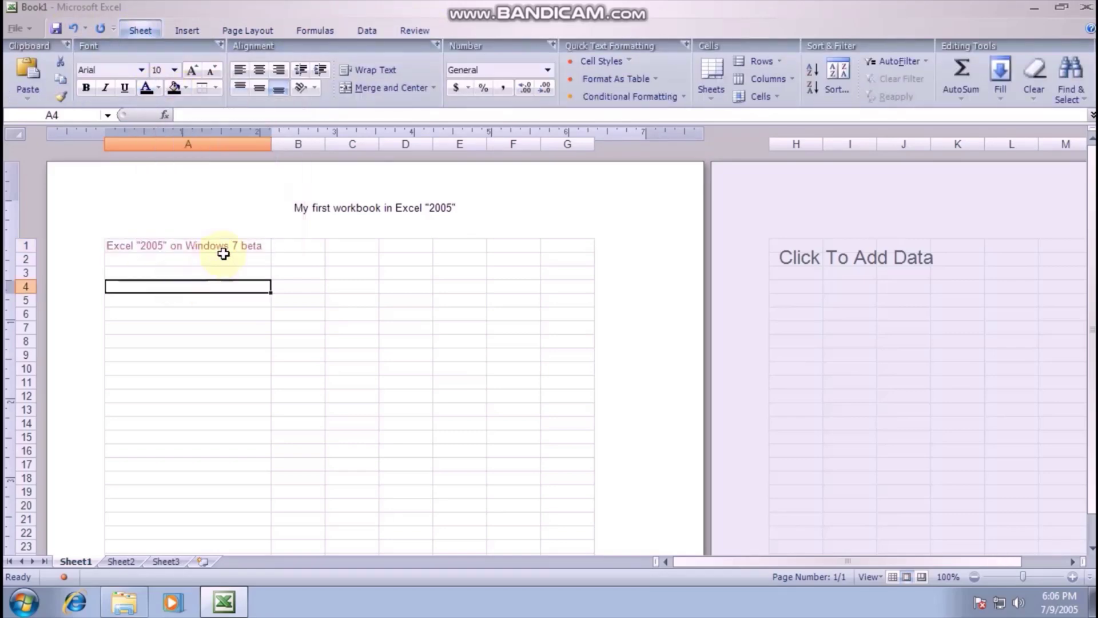
Step: Format the text in cell A1 as superscript through the Format Cells font settings
click(189, 246)
click(219, 45)
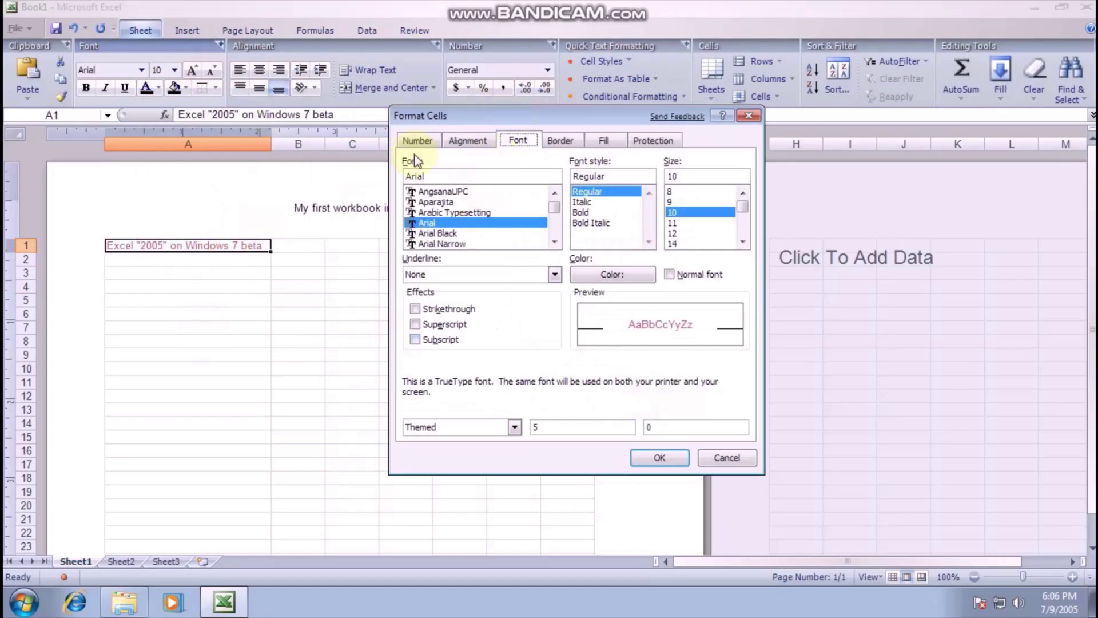
click(659, 458)
Step: Enter "Sheet 2? Or column 2?" in cell H1 on the second page
click(841, 251)
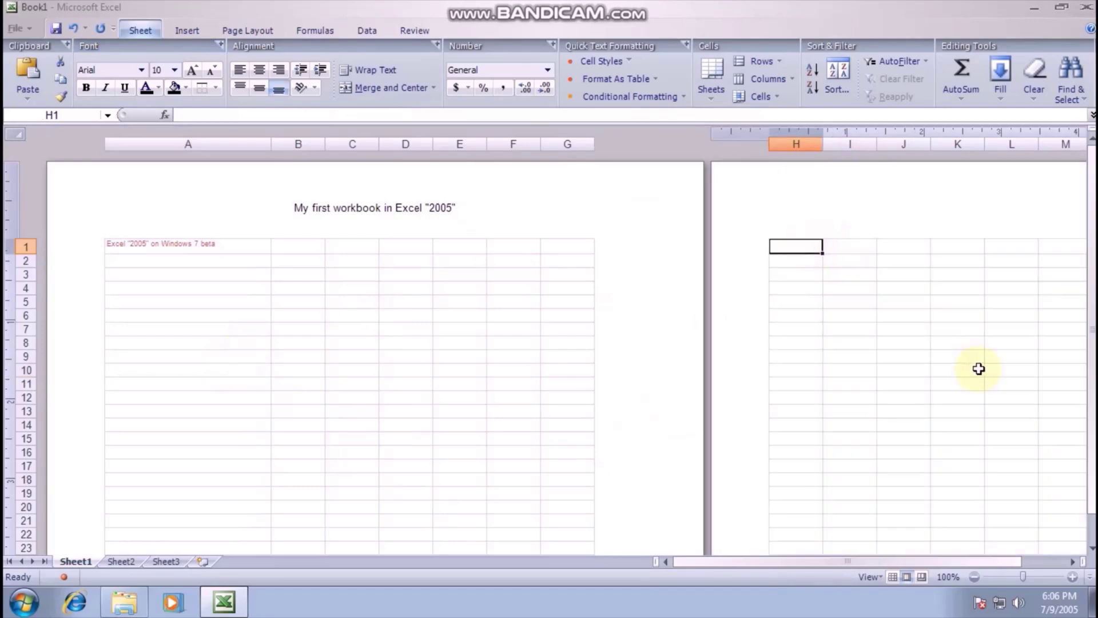
text(Sheet 2? Or column 2?)
click(979, 368)
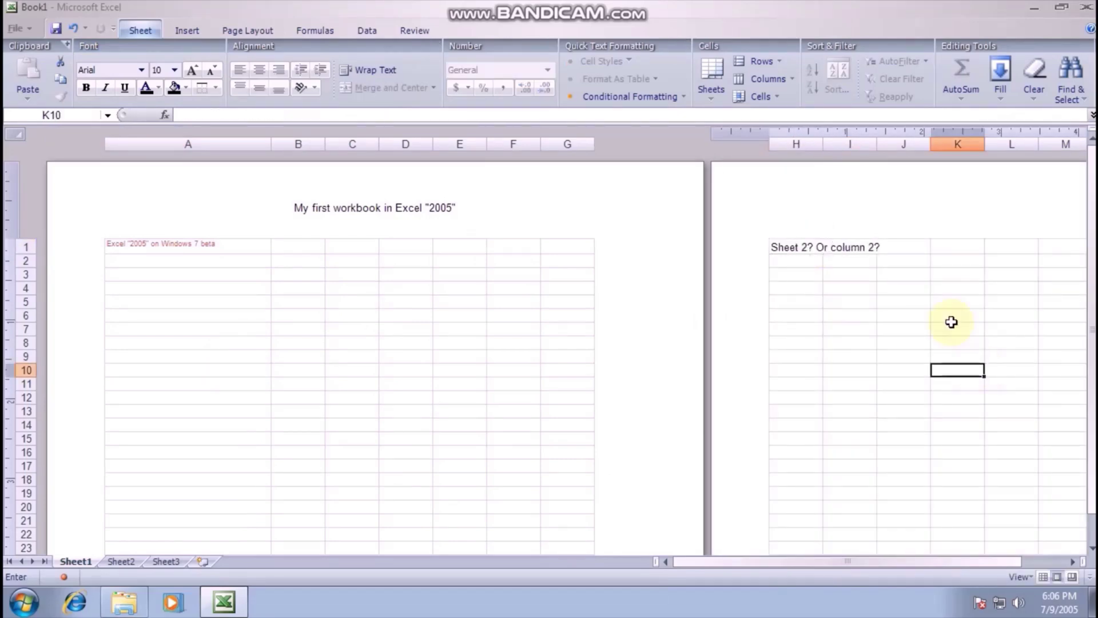
Step: Make the text in cell A1 bold
key(ctrl+Home)
click(86, 90)
click(218, 315)
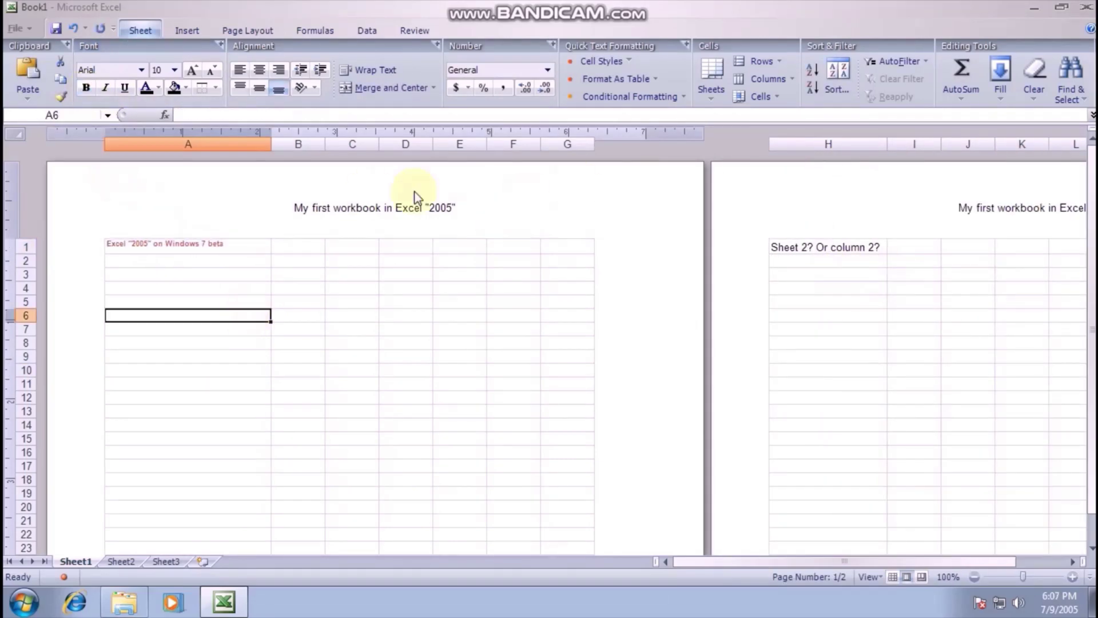
Step: Insert a chart on Sheet1 from the empty cell G5, picking one of the chart sub-types
click(228, 246)
click(336, 271)
click(229, 286)
click(567, 301)
click(186, 30)
click(163, 89)
click(376, 280)
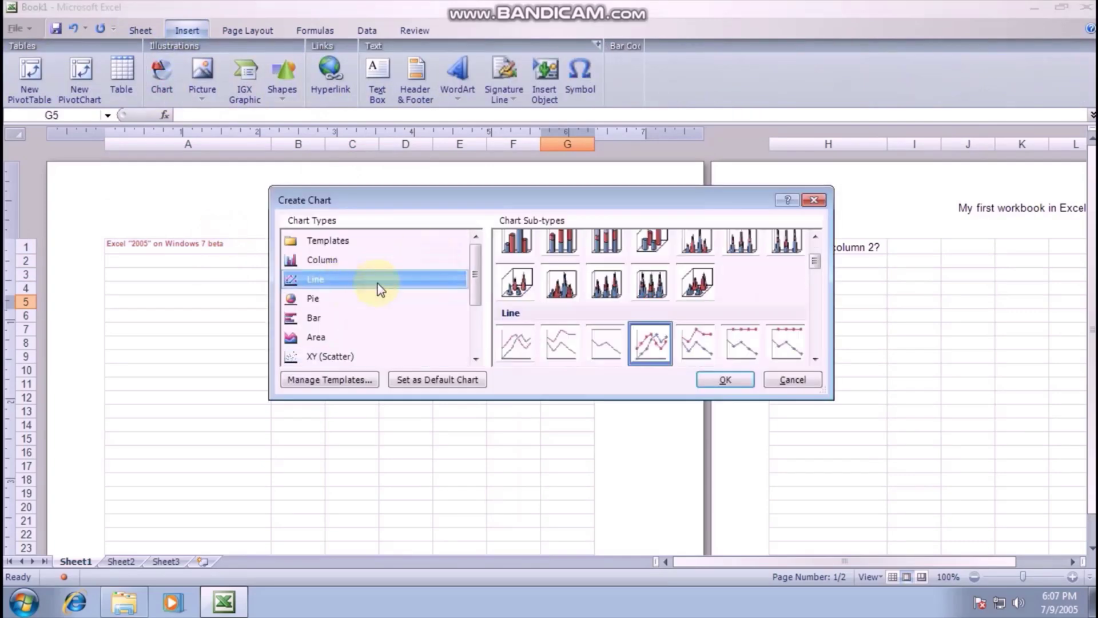
drag(817, 259, 816, 246)
click(650, 312)
click(726, 380)
Step: Fill the chart area with the blue theme color using the Format Chart Area settings
click(467, 31)
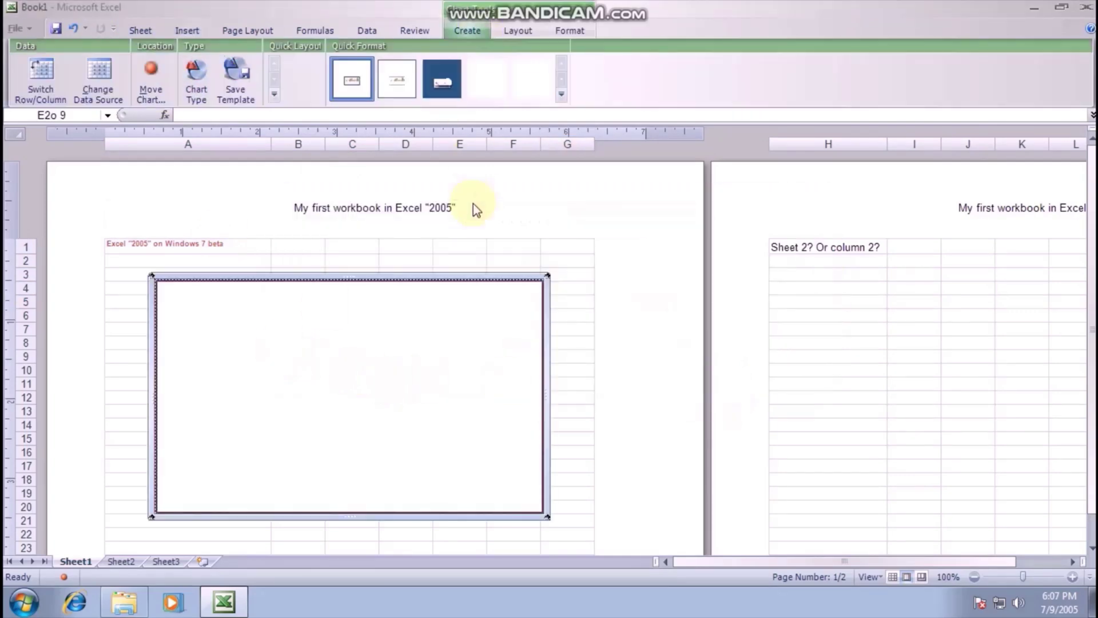
click(517, 30)
click(31, 80)
click(515, 205)
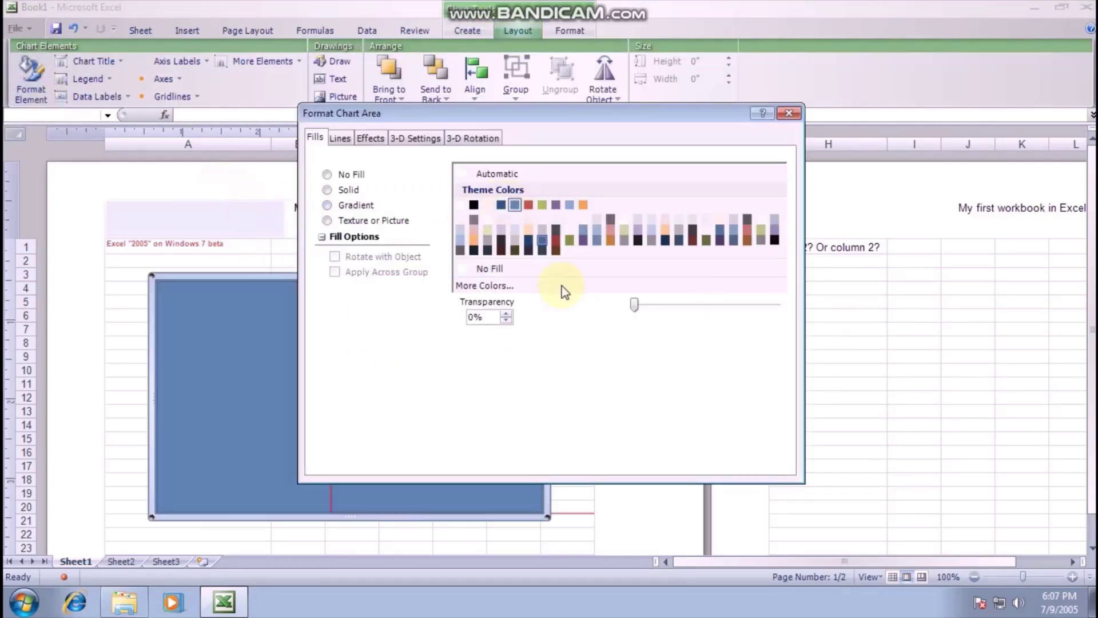
Step: Fill the chart area with light green from the theme colors and move the chart slightly left on Sheet1
click(761, 235)
click(328, 343)
drag(313, 275, 236, 279)
click(460, 246)
click(434, 321)
click(570, 32)
right_click(362, 321)
click(422, 424)
key(Escape)
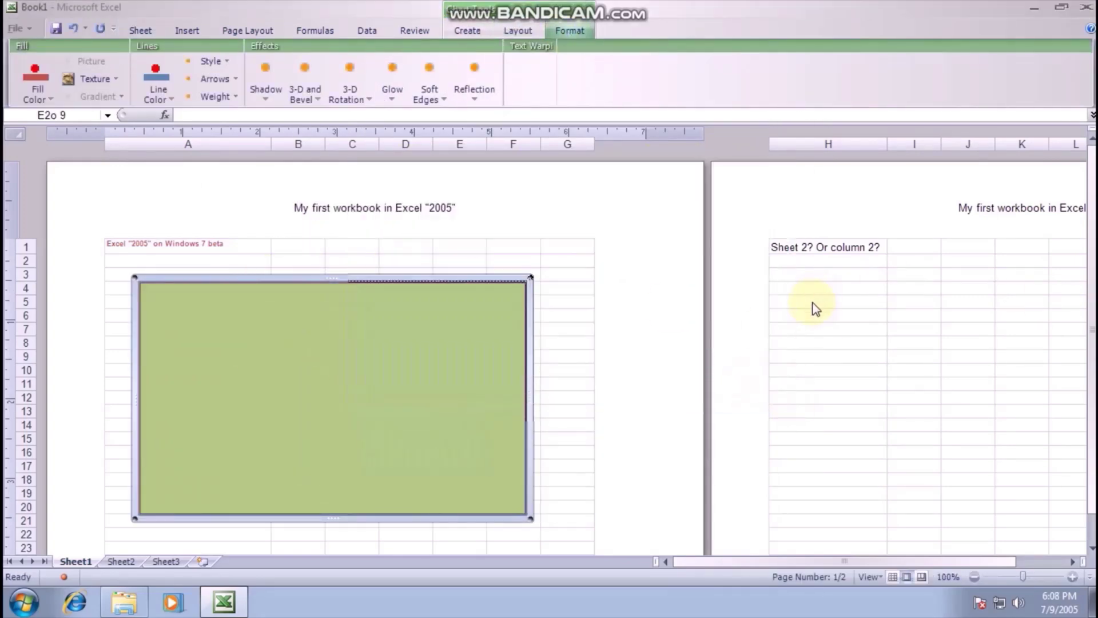
key(Escape)
Step: Enter 1, 3 and 5 down cells H6 to H8 on the second page
click(838, 316)
text(1)
key(Return)
text(3)
key(Return)
text(5)
Step: Enter the row headings Default, A, B and C in cells H5 to K5, above the numbers
key(Right)
key(Up)
key(Up)
key(Up)
text(A)
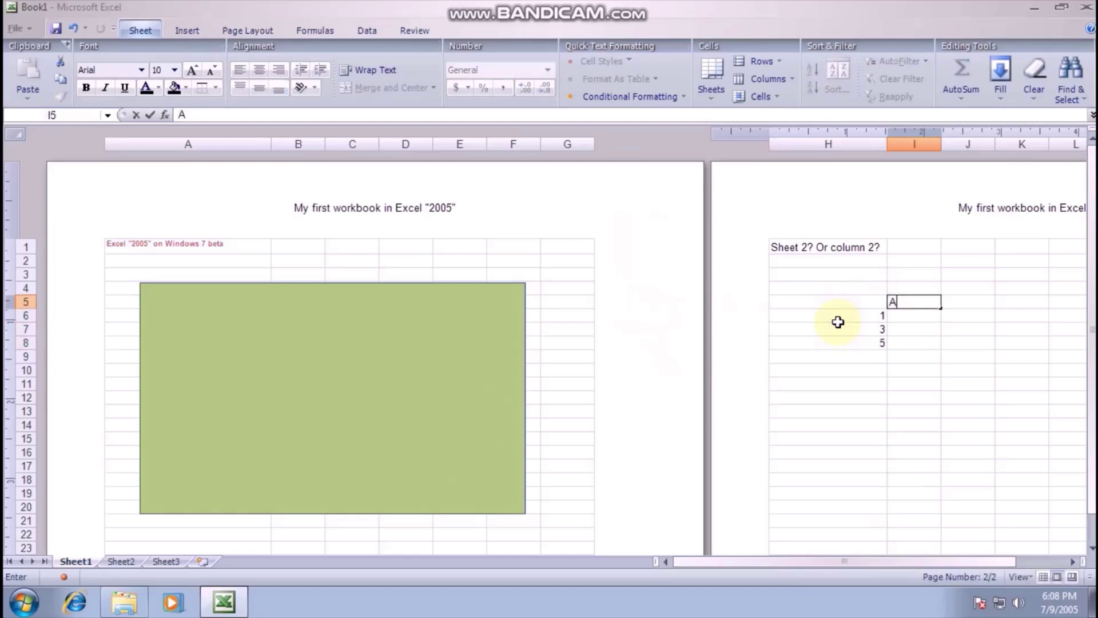
key(Right)
text(B)
key(Right)
text(C)
key(Left)
key(Left)
key(Left)
key(Left)
key(Right)
text(Default)
key(Right)
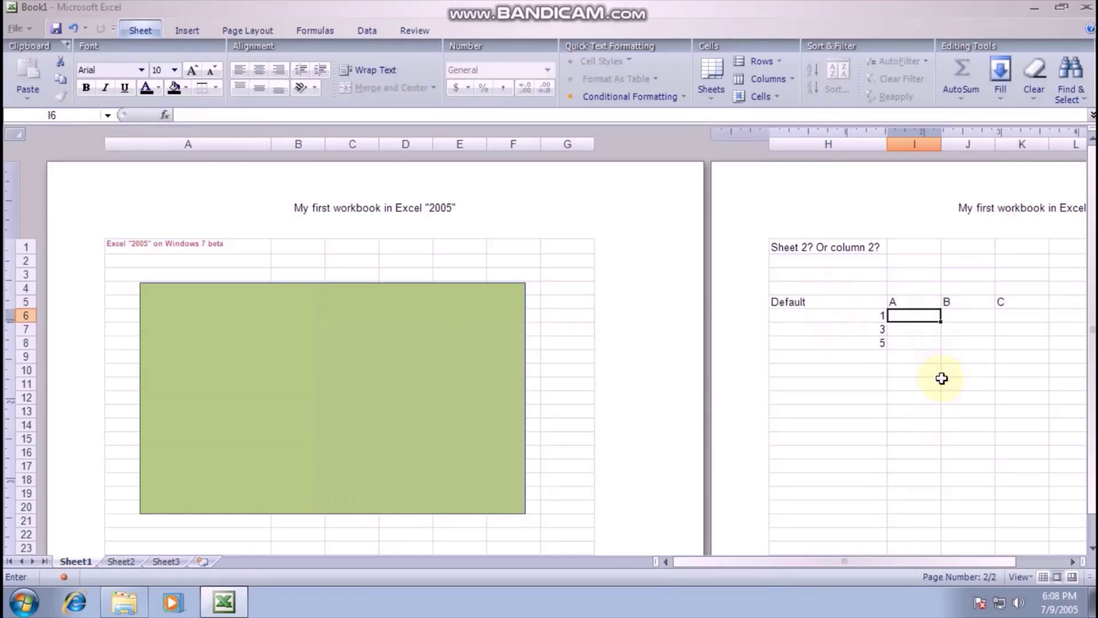
Step: Enter 2, 4 and 3 in cells I6 to I8 and 1 in cell J6
text(2 4 5)
key(Right)
key(Up)
key(Up)
text(1)
key(Left)
key(Down)
key(Down)
text(3)
key(Right)
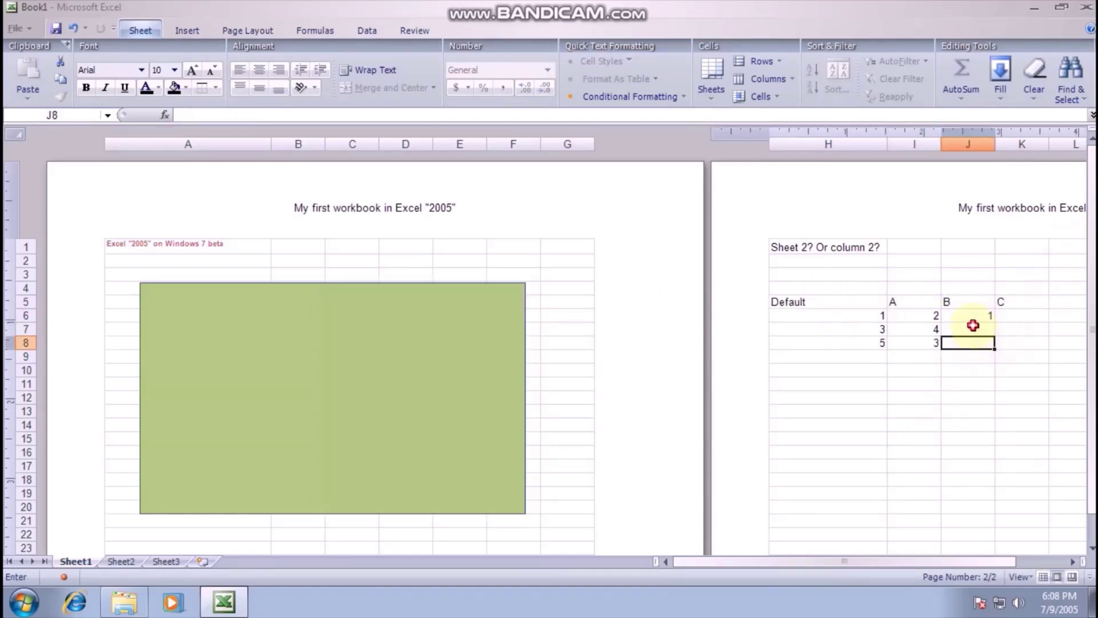
Step: Complete the data with 6 and 5 in J7 and J8, and 2, 5 and 4 in K6 to K8
text(5)
key(Up)
text(6)
key(Right)
key(Up)
text(2)
key(Down)
key(Right)
key(Left)
key(Down)
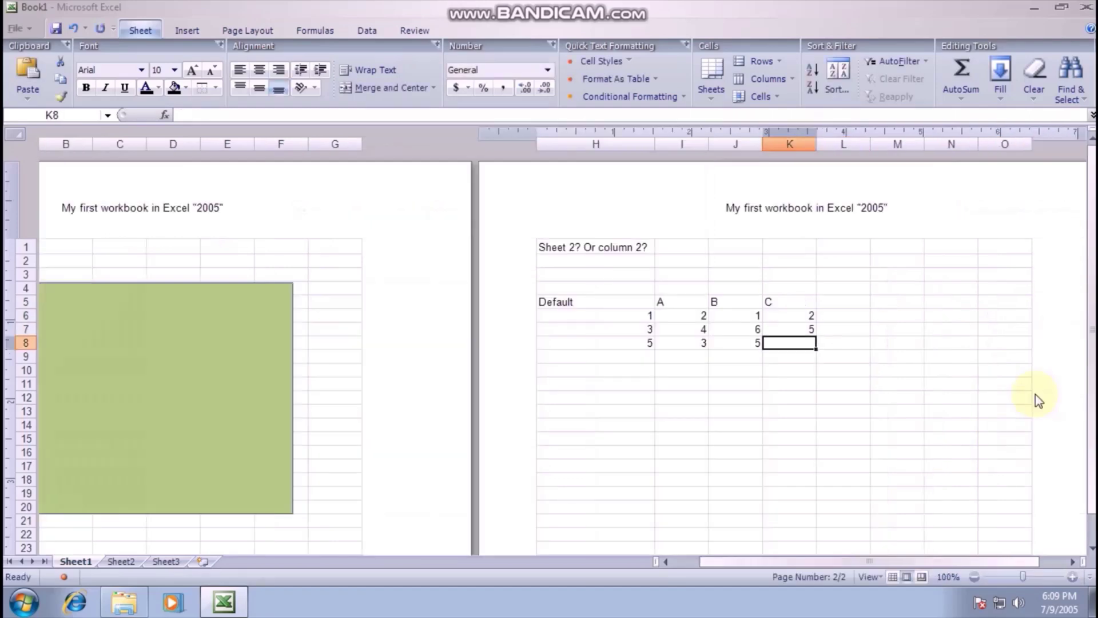
text(4)
click(770, 384)
Step: Examine the chart's style, tool, layout and Format Chart Area options for a way to assign the H5:K8 data
drag(589, 303, 793, 343)
click(190, 372)
drag(730, 563, 701, 563)
click(472, 29)
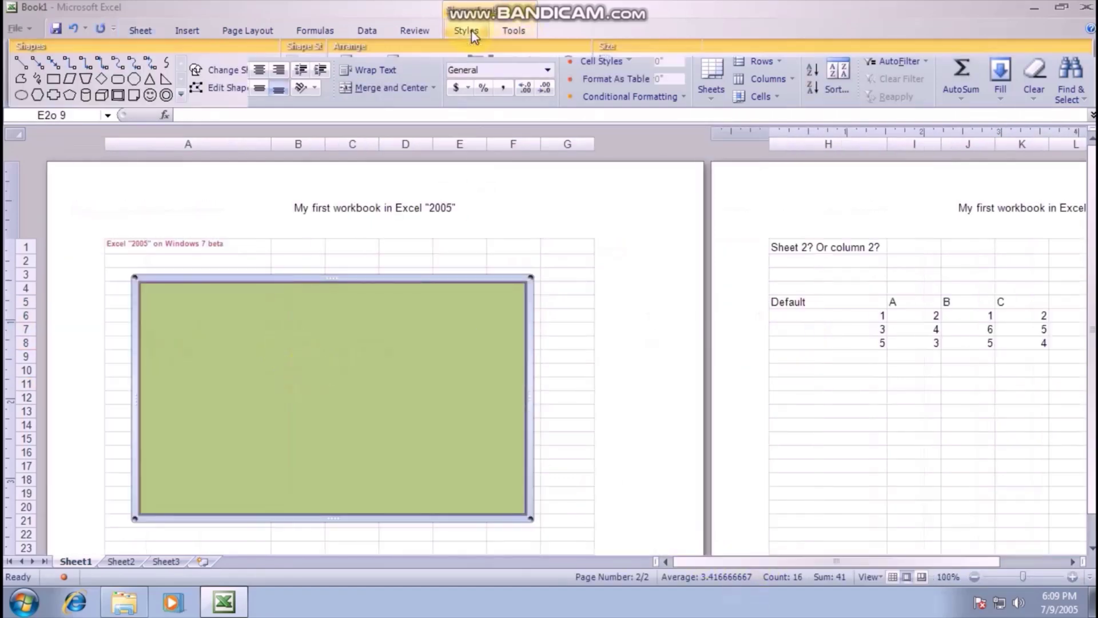
click(513, 30)
click(405, 533)
click(349, 366)
click(517, 30)
click(30, 86)
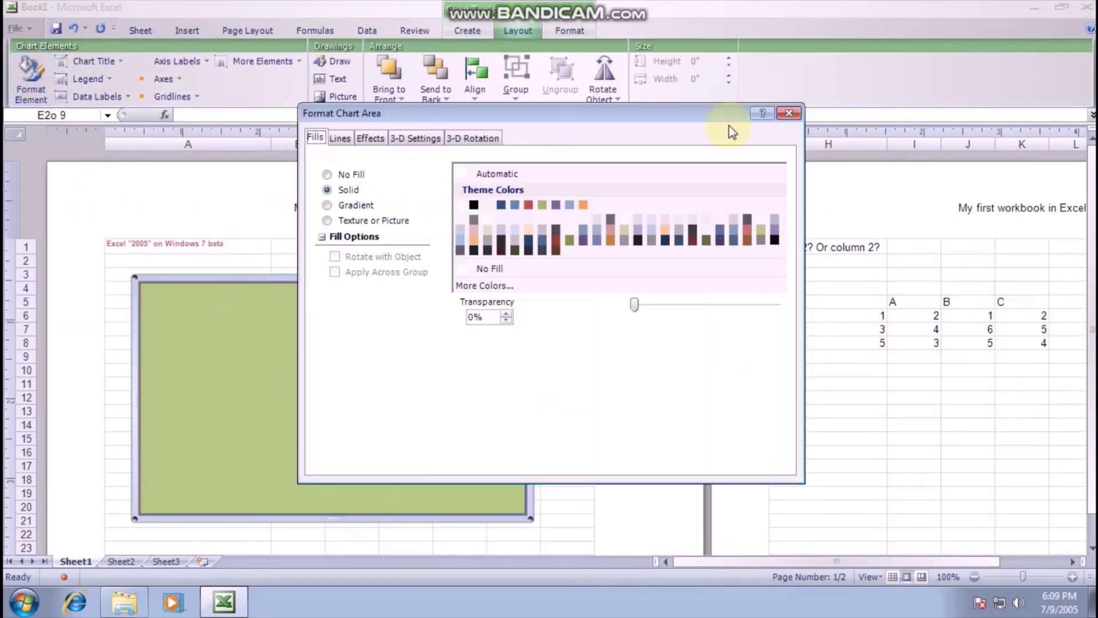
click(783, 112)
Step: Set the green chart's data range to cells H5 to K8 of Sheet1 through the Chart Data settings
click(570, 30)
right_click(350, 375)
click(394, 457)
click(571, 191)
click(851, 301)
drag(851, 301, 1030, 343)
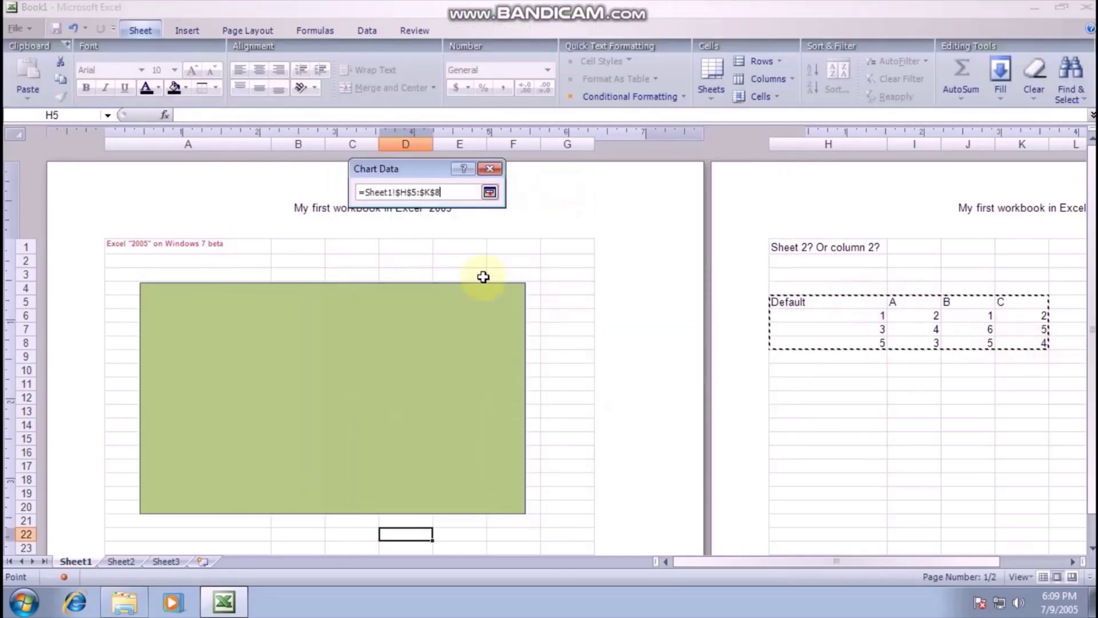
key(Return)
key(Return)
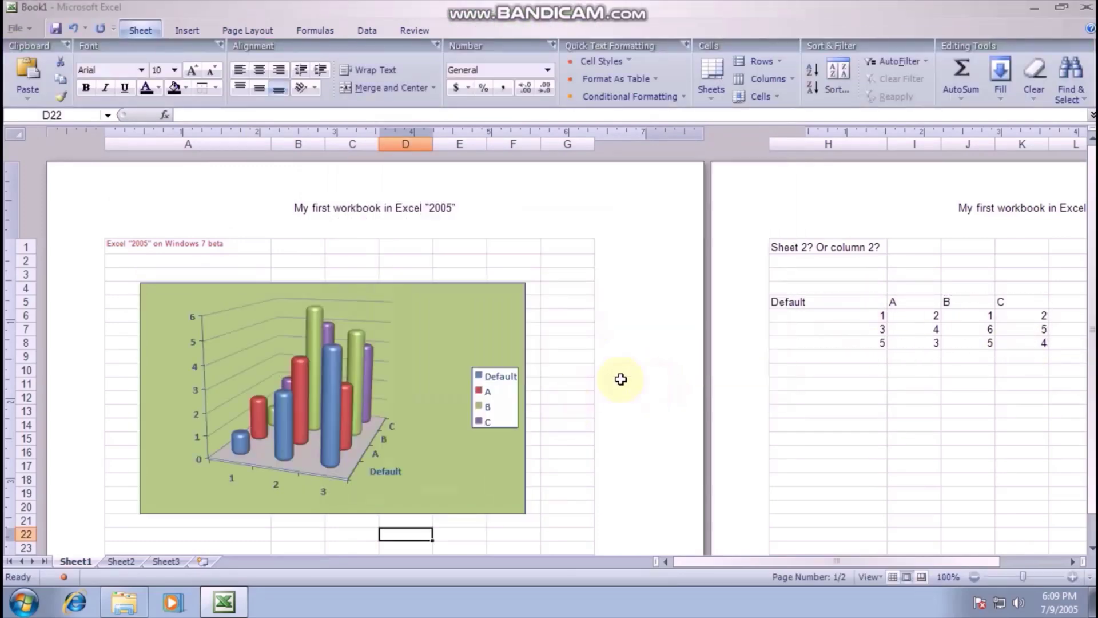
Step: Save the workbook to the Desktop, trying the name My first Excel "2005" workbook and finally using My first Excel 2005 workbook
click(25, 27)
click(95, 143)
click(283, 224)
click(280, 173)
click(437, 411)
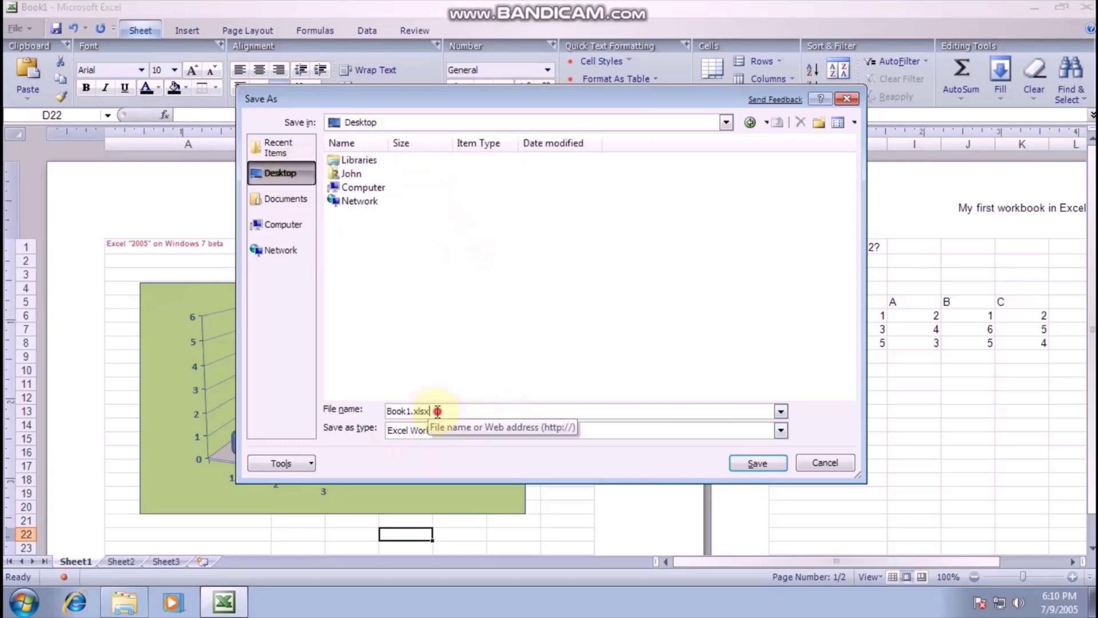
key(ctrl+a)
text(My first Excel "2005" workbook)
click(757, 463)
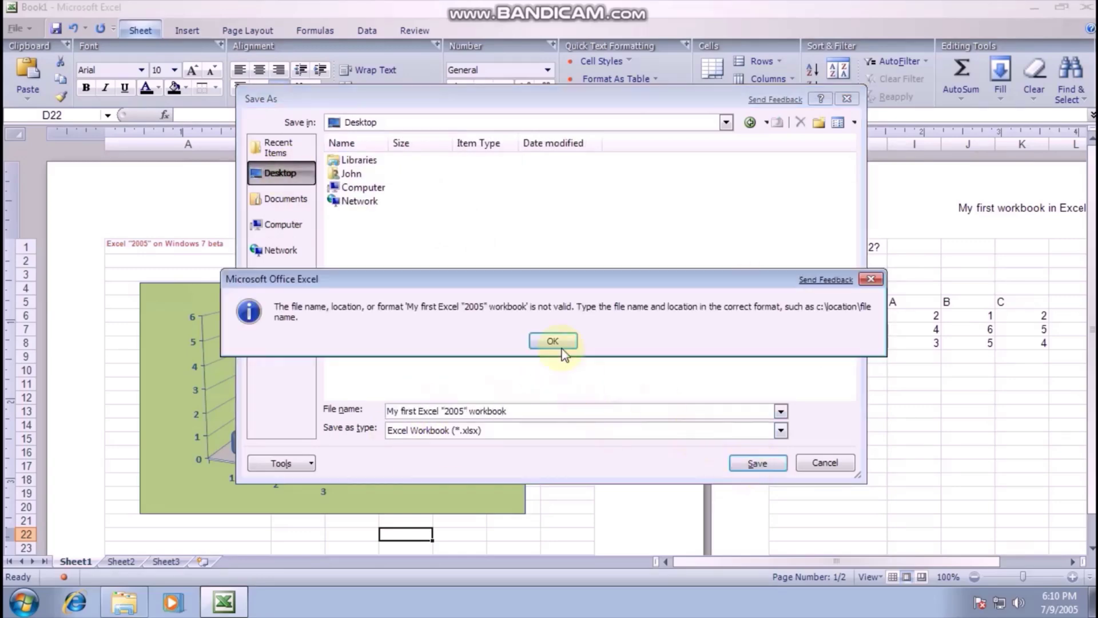
click(559, 343)
click(757, 463)
Step: Close Excel and reopen the saved workbook from the desktop, allowing excel.exe to make changes
click(1087, 7)
double_click(34, 274)
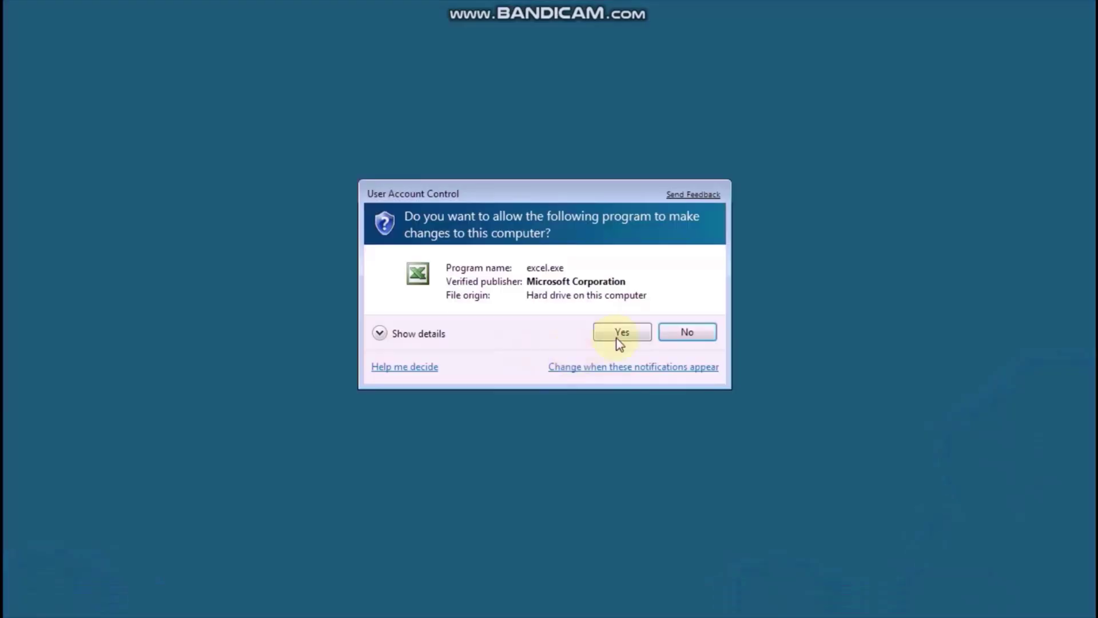
click(621, 334)
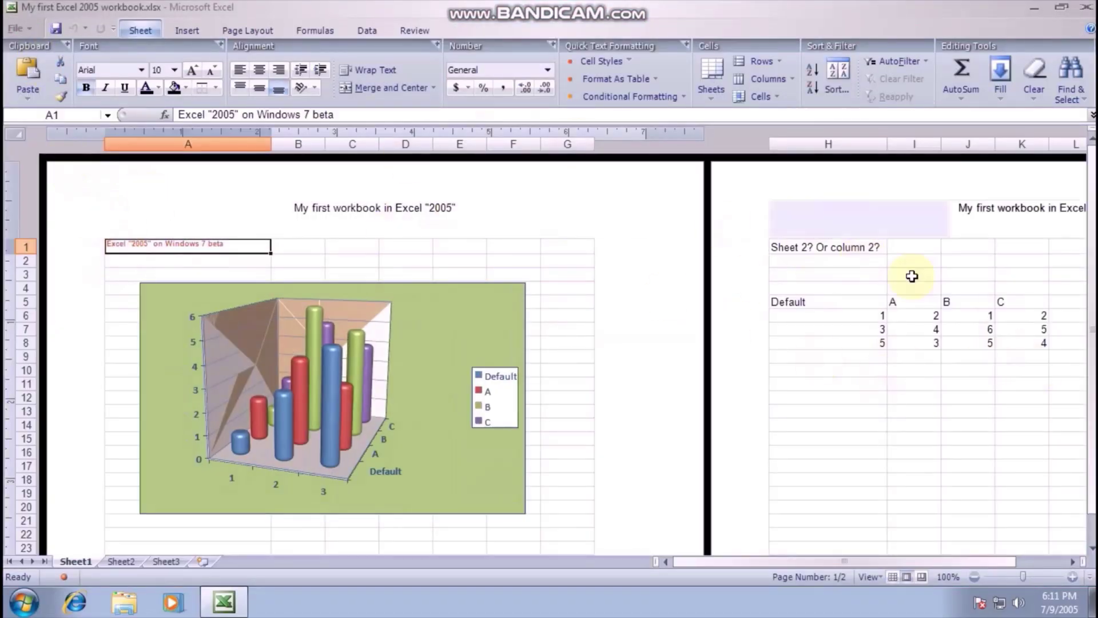
Step: Enter "Table" in cell I3 above the data on the second page
click(912, 276)
text(Table)
click(578, 284)
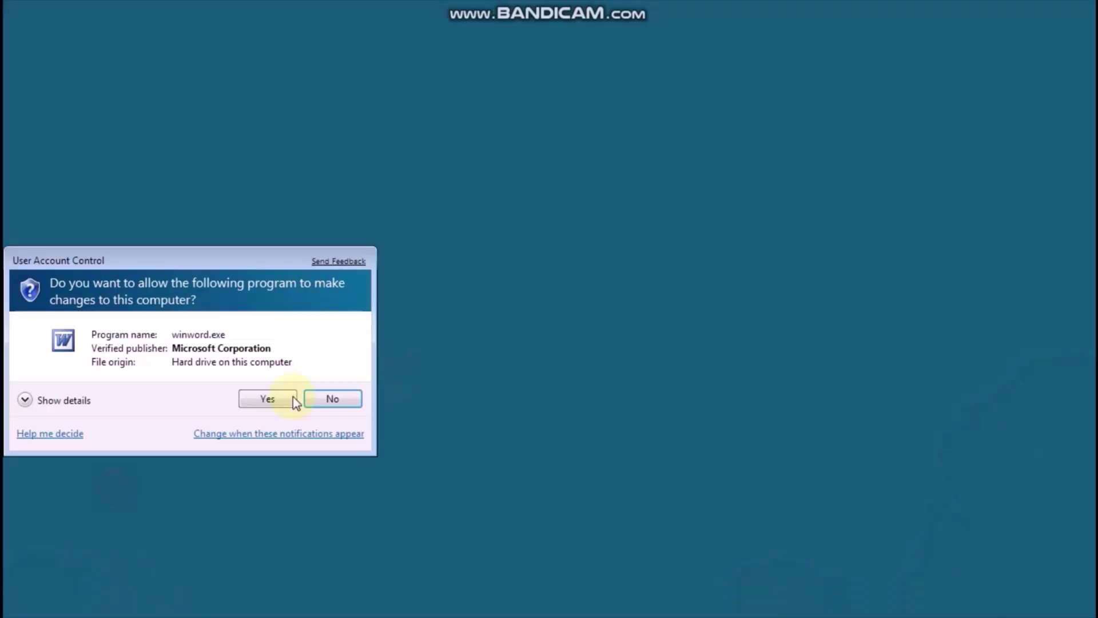
Step: Allow Word to start and enter "Microsoft Office Word “2005” beta build 3111 running on Windows 7 beta build 7000." in the blank document
click(293, 399)
click(861, 93)
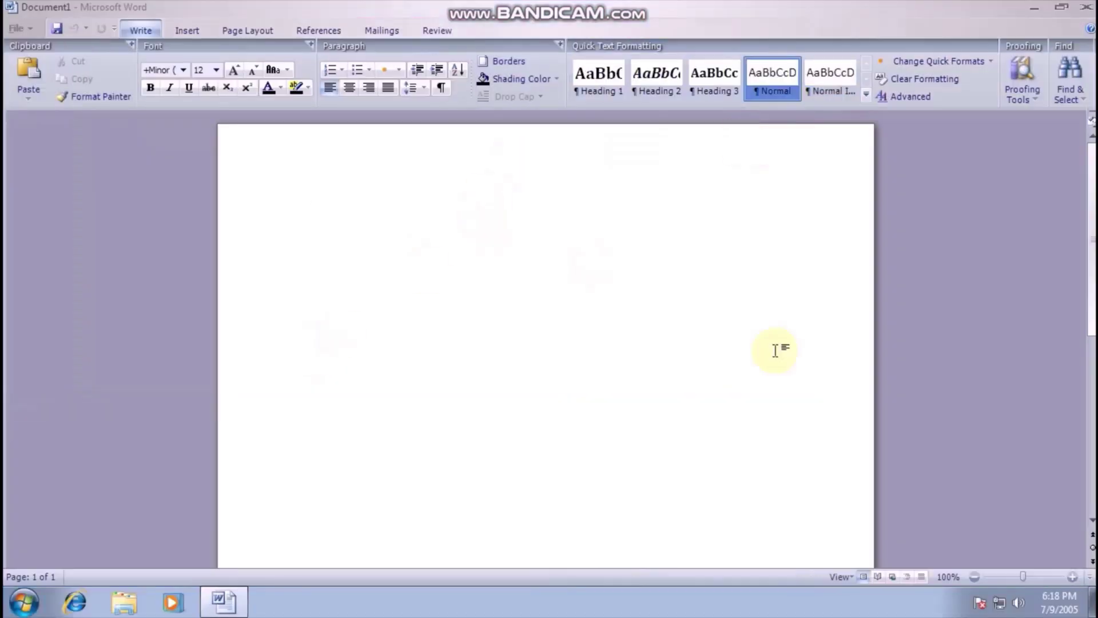
text(Microsoft Office Word “2005” beta build 3111 running on Windows 7)
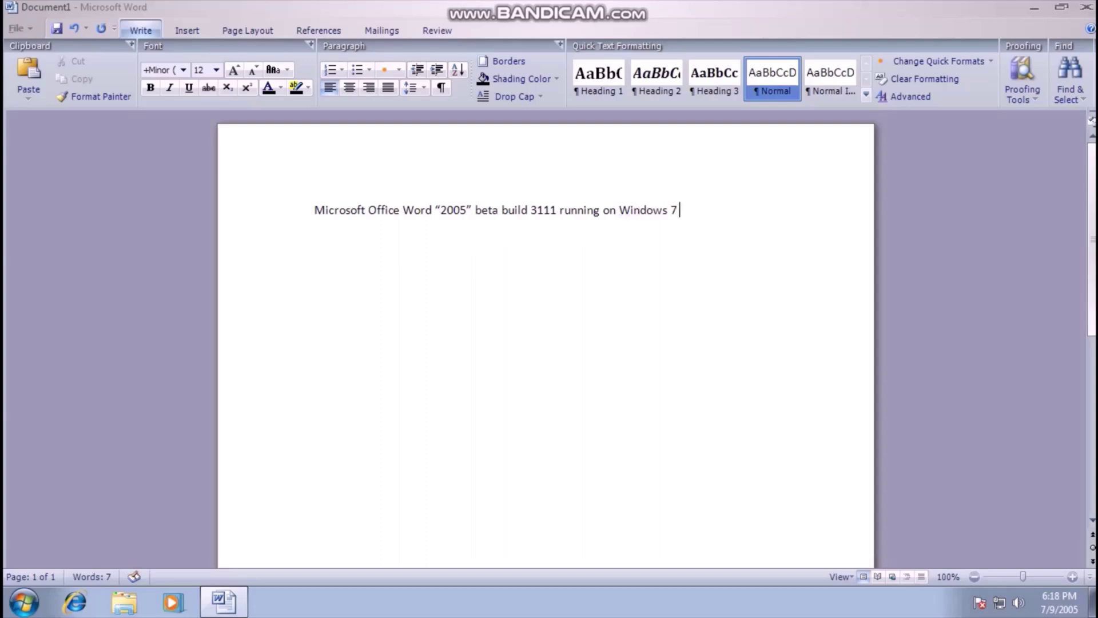
text(000.)
Step: Apply the Heading 1 style to the whole sentence and set its font to Consolas
key(shift+Home)
key(ctrl+alt+1)
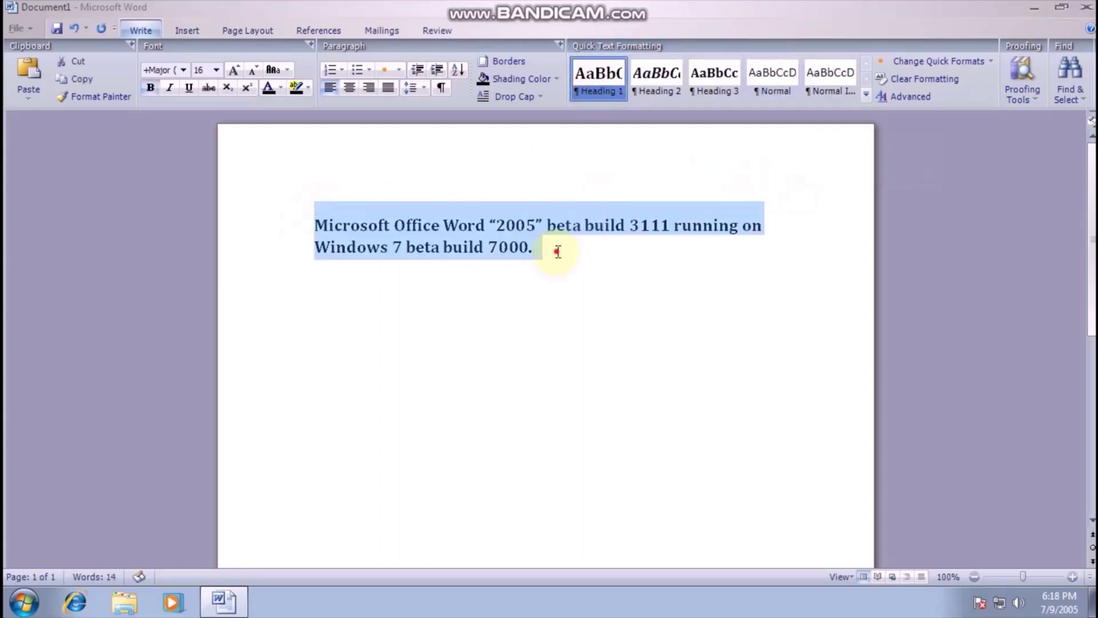
click(496, 232)
key(ctrl+a)
click(183, 70)
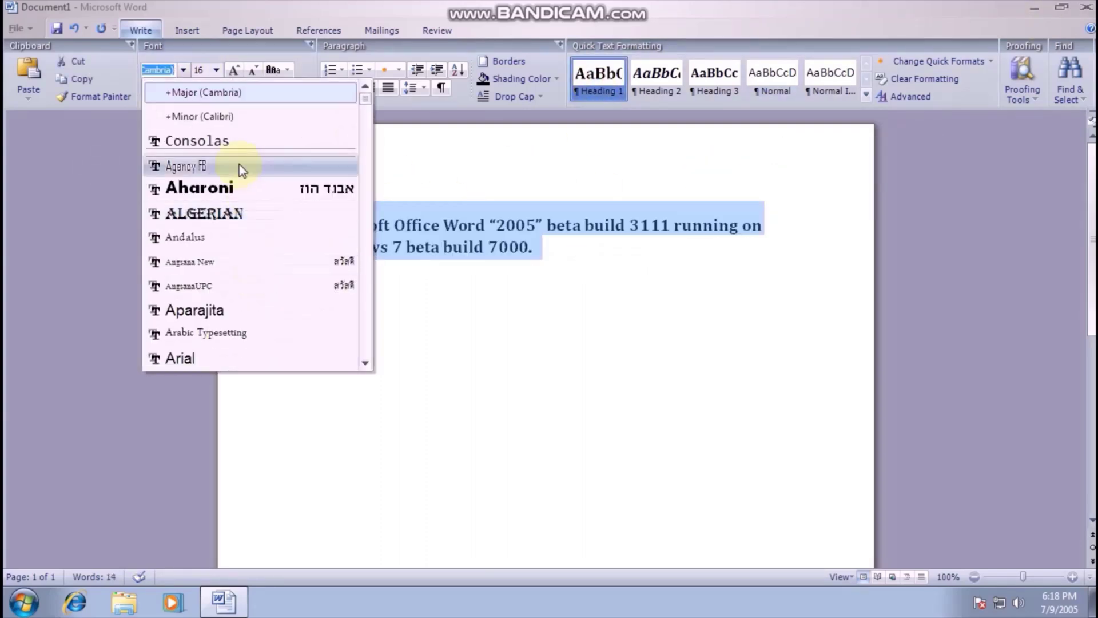
click(223, 139)
Step: Insert a five-column, three-row table below the heading and fill its rows with A 1 6 7 3, B 2 5 8 2 and C 3 4 9 1
click(720, 245)
key(Return)
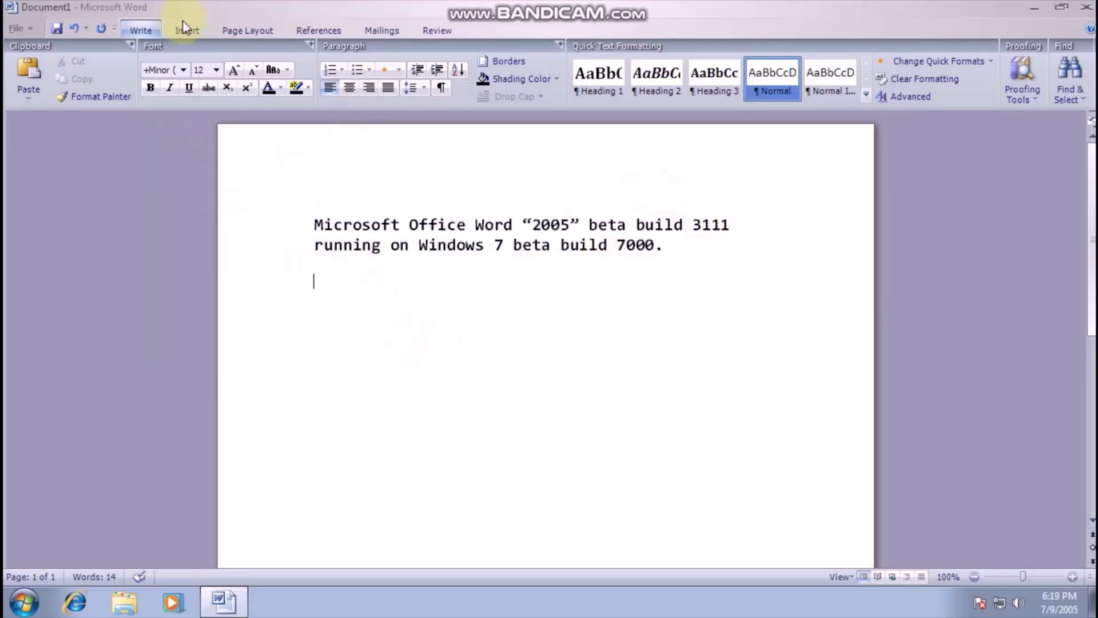
click(186, 29)
click(133, 81)
click(193, 165)
text(A)
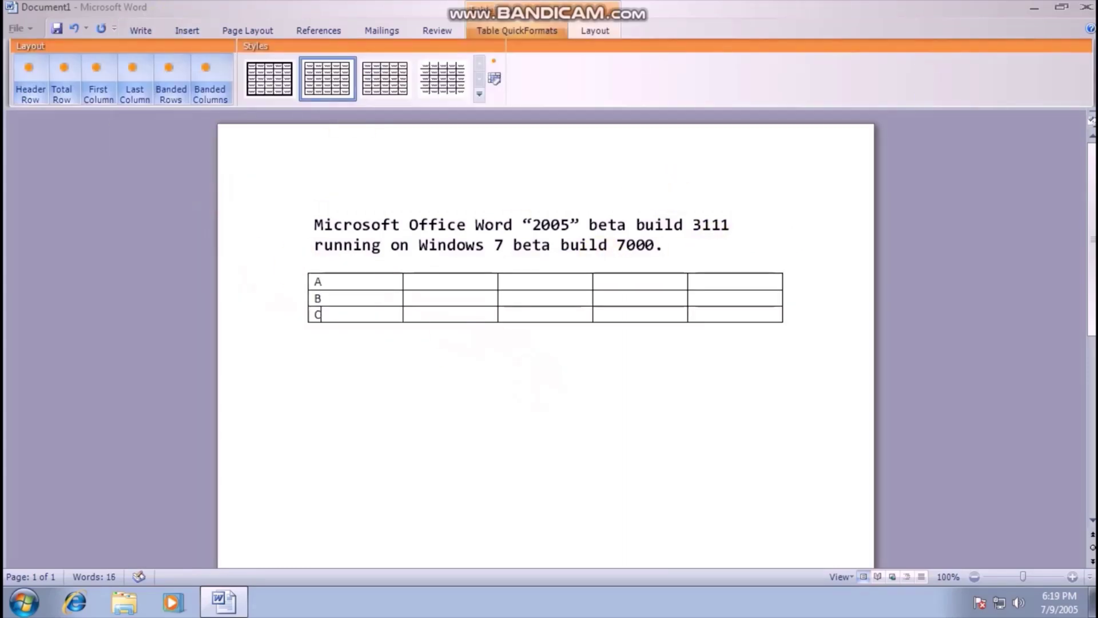
click(429, 298)
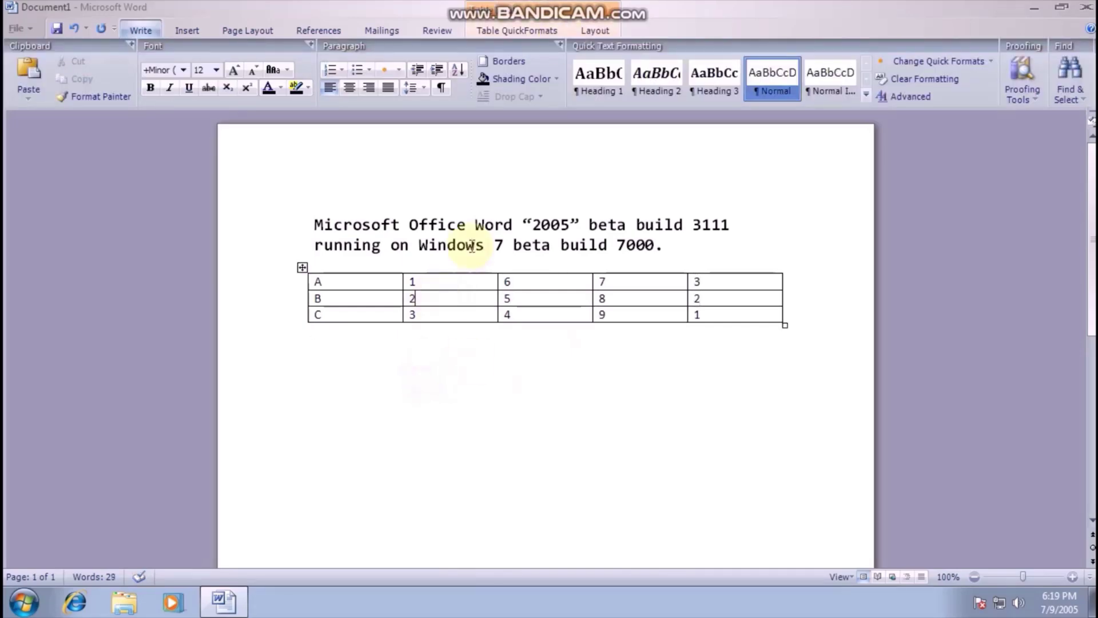
Step: Try several quick formats on the table and apply the one with a slate-purple header row and gray last row
click(276, 89)
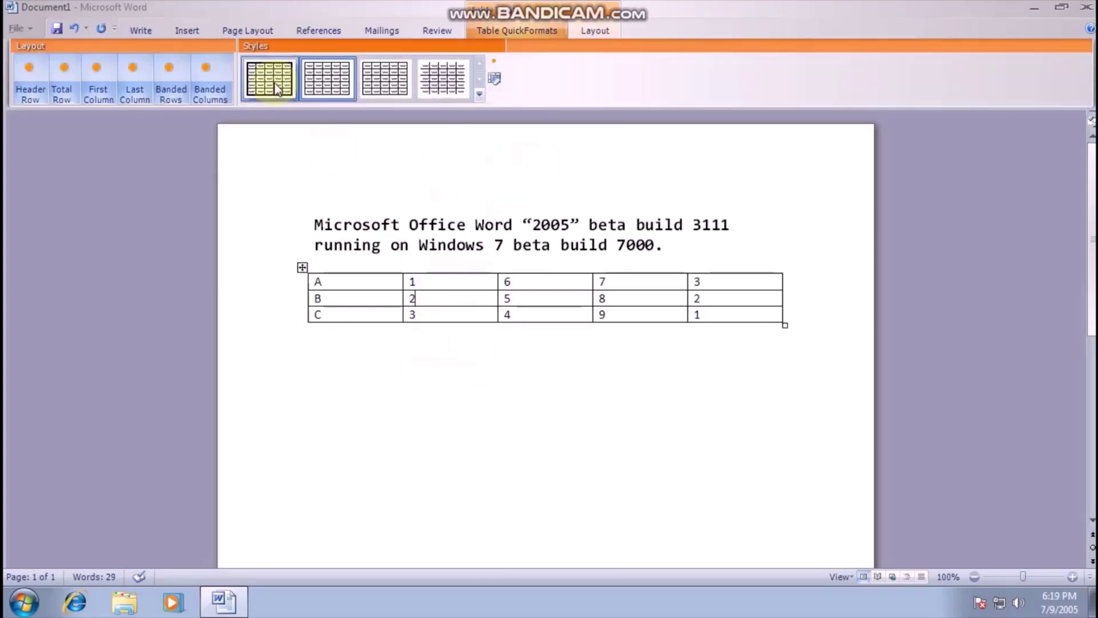
click(595, 31)
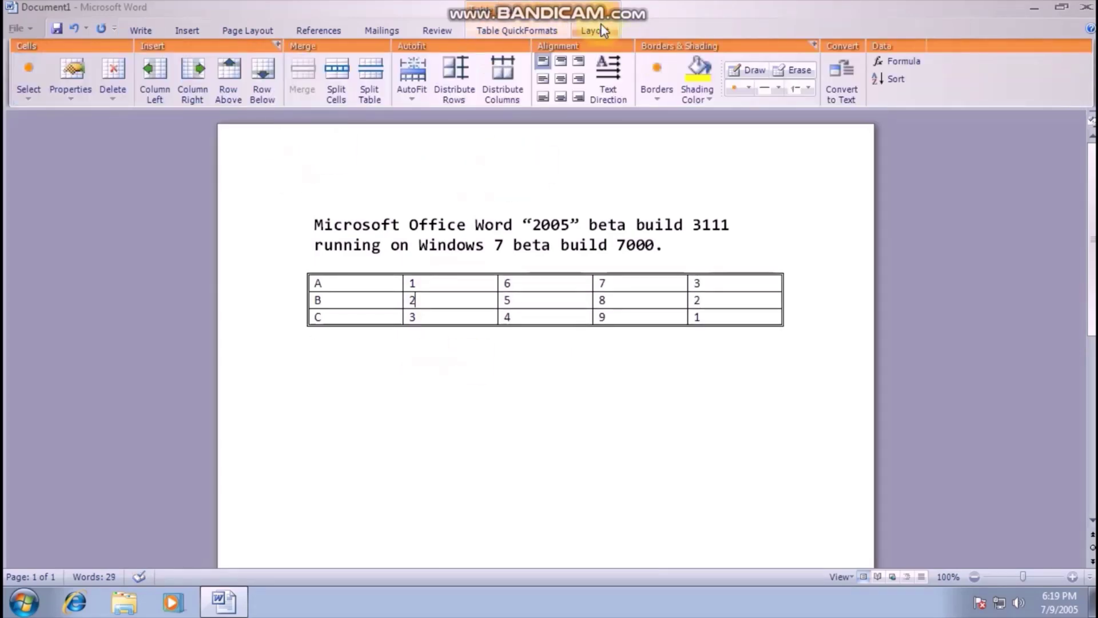
click(518, 31)
click(479, 93)
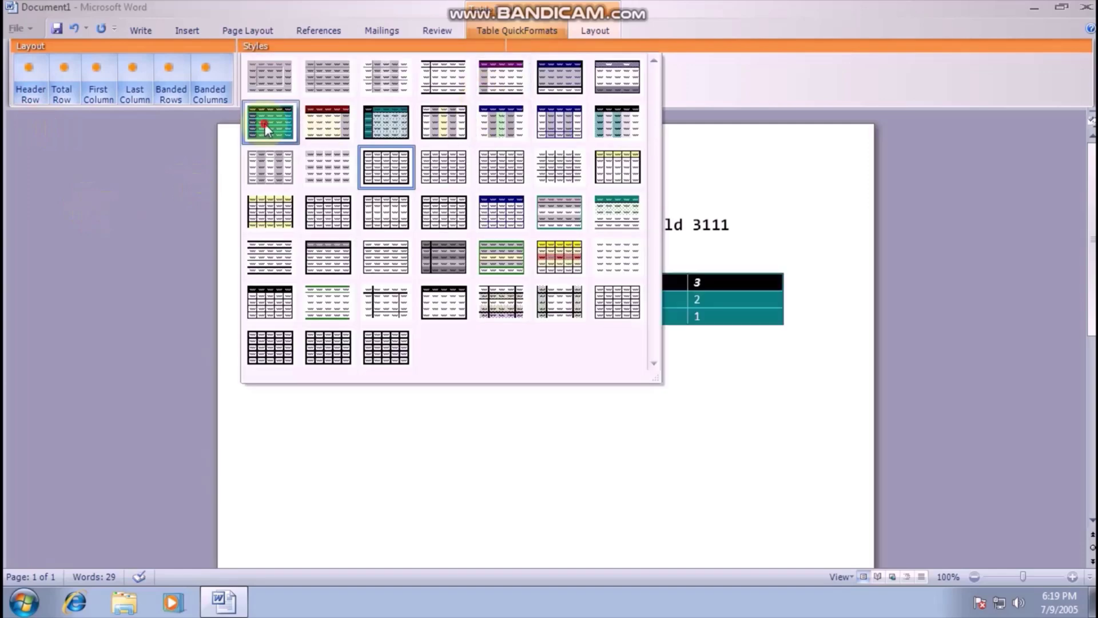
click(425, 286)
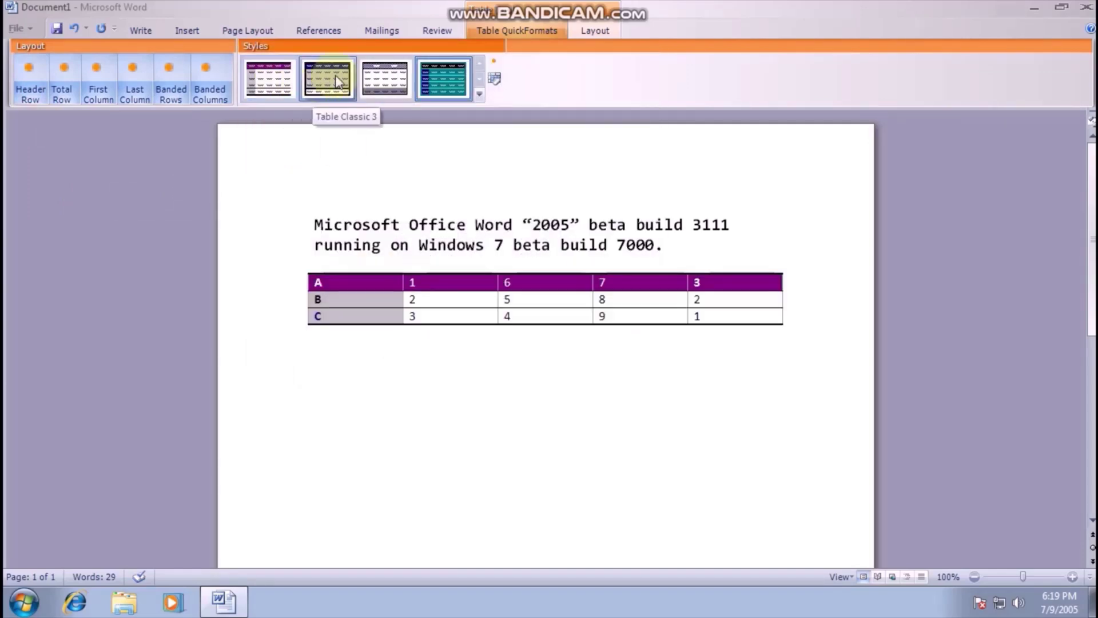
click(399, 83)
Step: Add the line "Microsoft Word™" below the table, inserting the trademark sign as a symbol
click(479, 397)
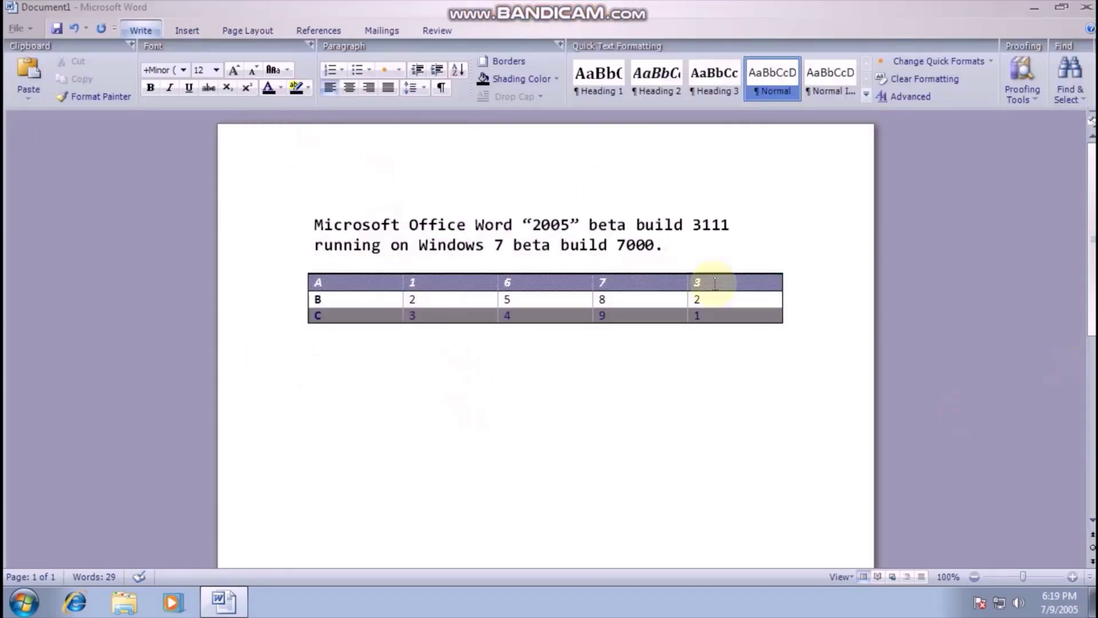
click(187, 31)
click(1024, 100)
click(988, 147)
text(Microsoft Word™)
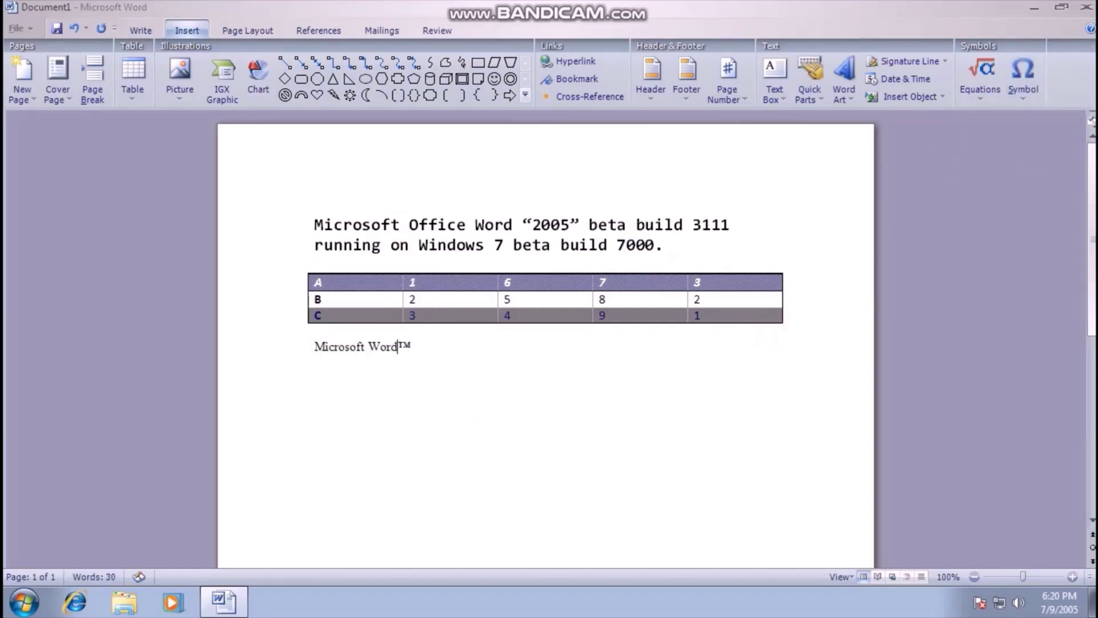
Step: Draw a rounded rectangle about 3.14" wide and 0.84" high below the text and give it the white-to-blue gradient style
click(588, 386)
click(301, 79)
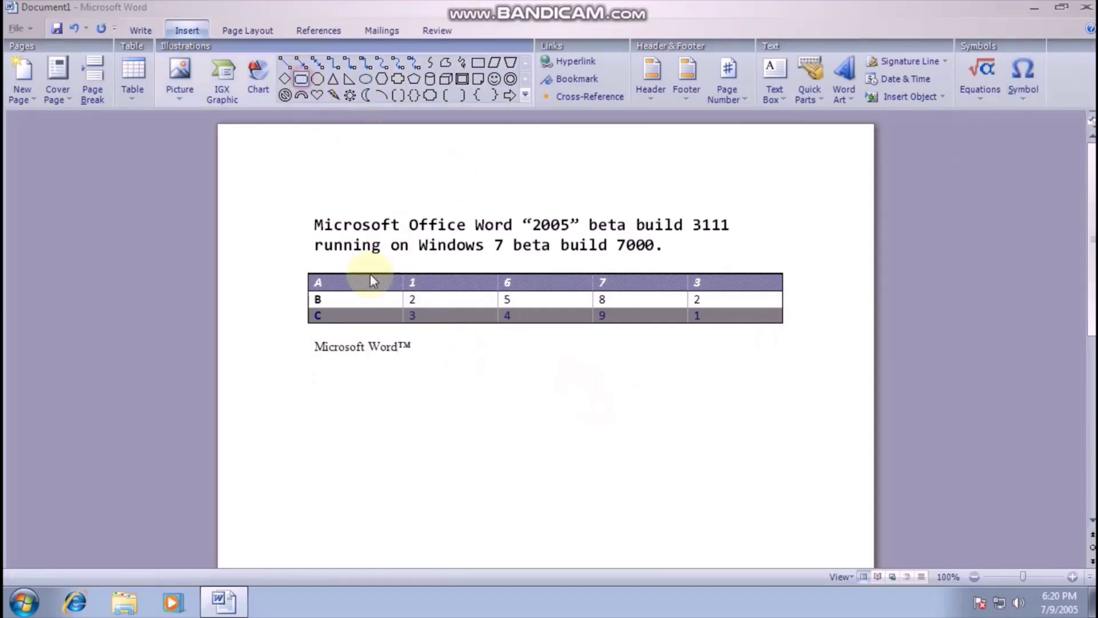
drag(351, 399, 595, 465)
click(398, 78)
Step: Add the text "I don't know why I wanted this shape here. But I like the gradient" inside the rounded rectangle
right_click(424, 449)
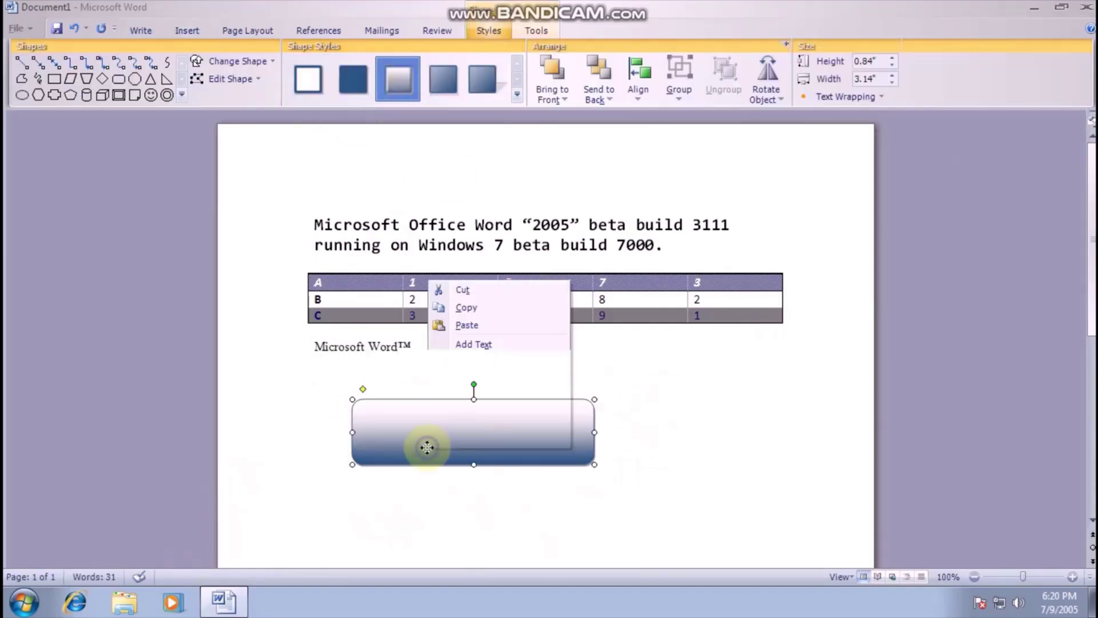
click(478, 344)
text(I don't)
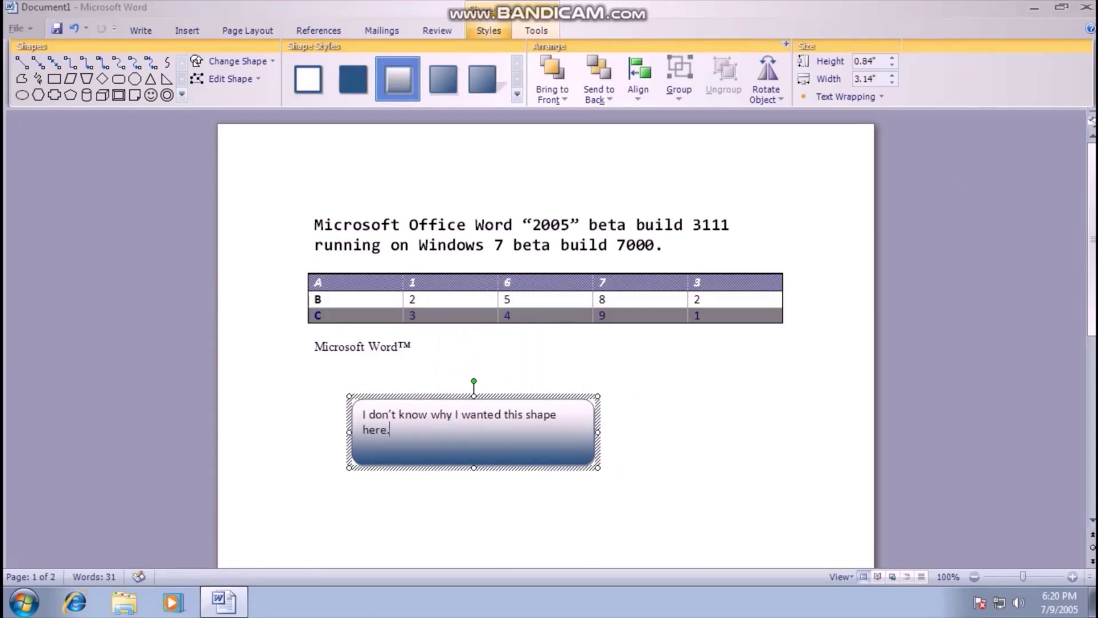
text(t I like the gradien)
click(716, 422)
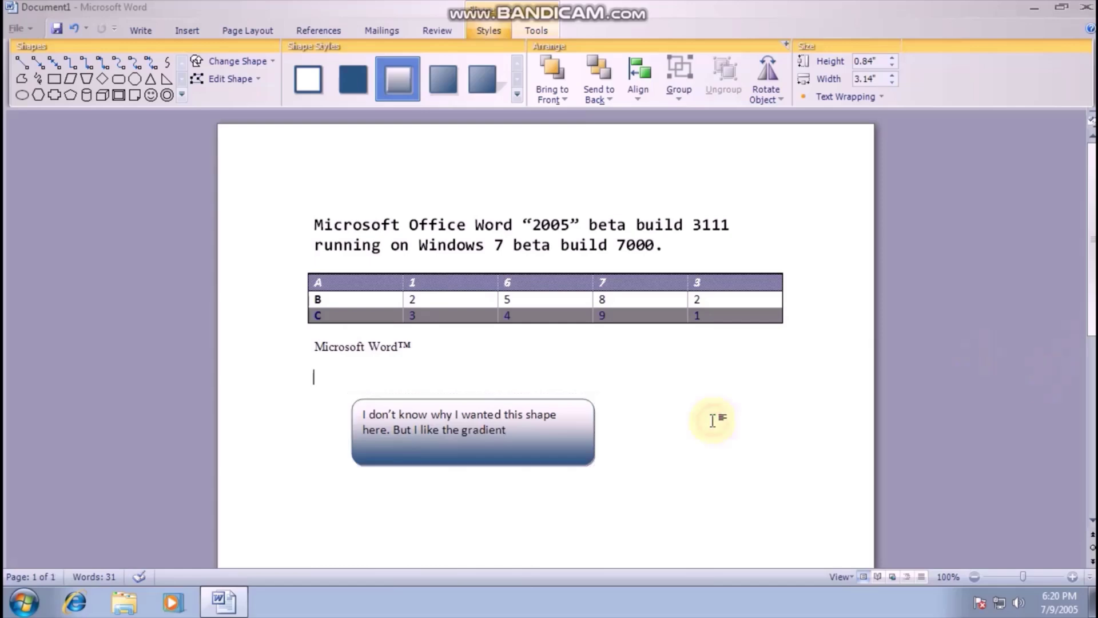
Step: Add the title "My first Word 2005 workbook!" above the heading and apply the Normal Indent style to it
scroll(490, 368, up, 2)
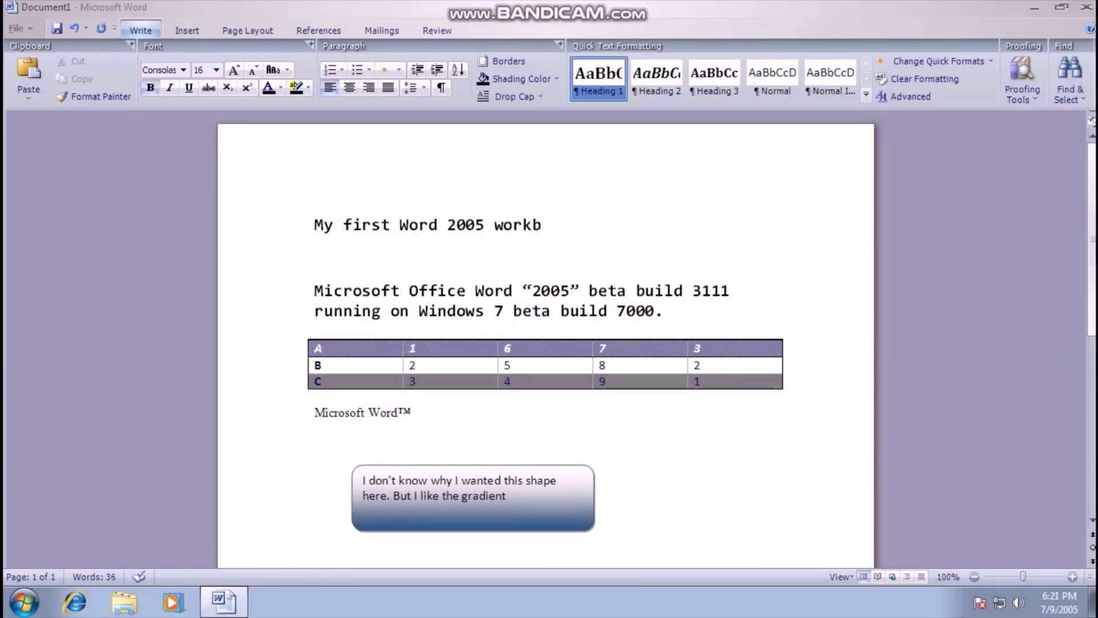
right_click(566, 228)
click(613, 242)
key(ctrl+shift+Left)
key(ctrl+shift+Left)
key(ctrl+shift+Left)
key(ctrl+shift+Left)
key(ctrl+shift+Left)
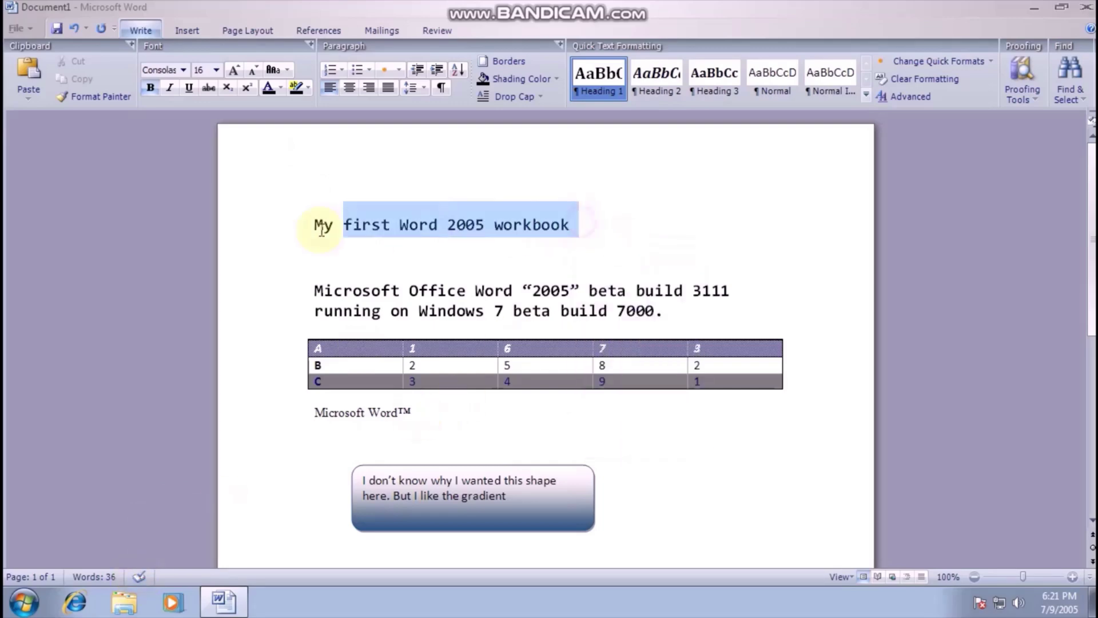
click(831, 80)
click(553, 231)
Step: Save the document to the Desktop as My first Word 2005 workbook and close Word
click(56, 29)
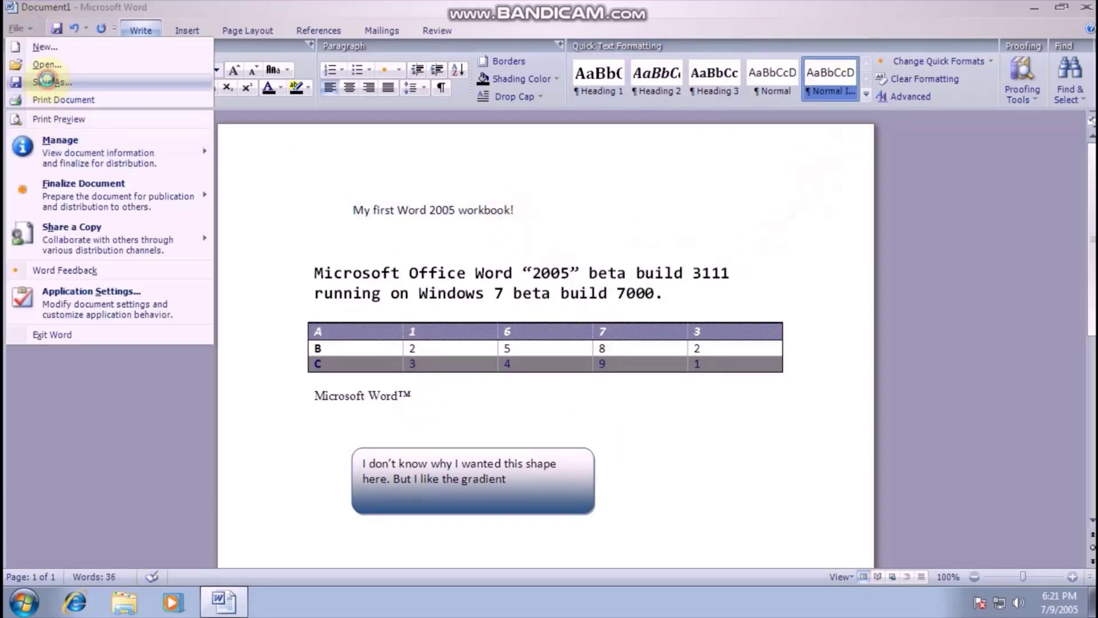
click(757, 461)
click(1087, 7)
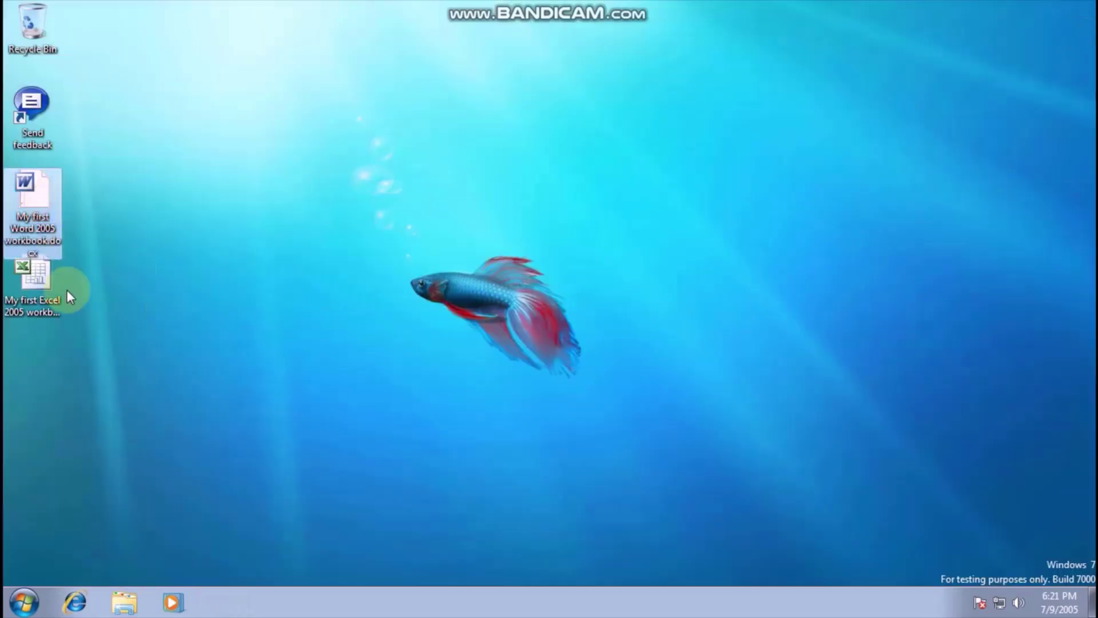
Step: Launch Microsoft Office PowerPoint 12 from the installed Microsoft Office programs
click(23, 602)
click(75, 531)
click(64, 426)
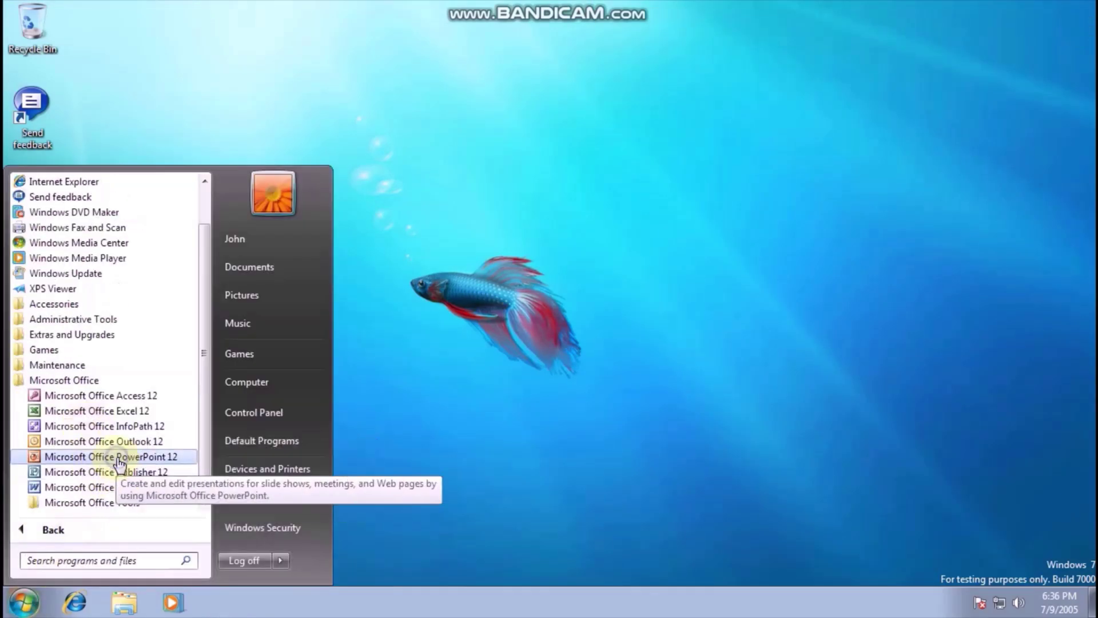
click(115, 456)
click(257, 363)
Step: Enter My first PowerPoint "2005" presentia in the title placeholder of the first slide
click(613, 277)
text(My f)
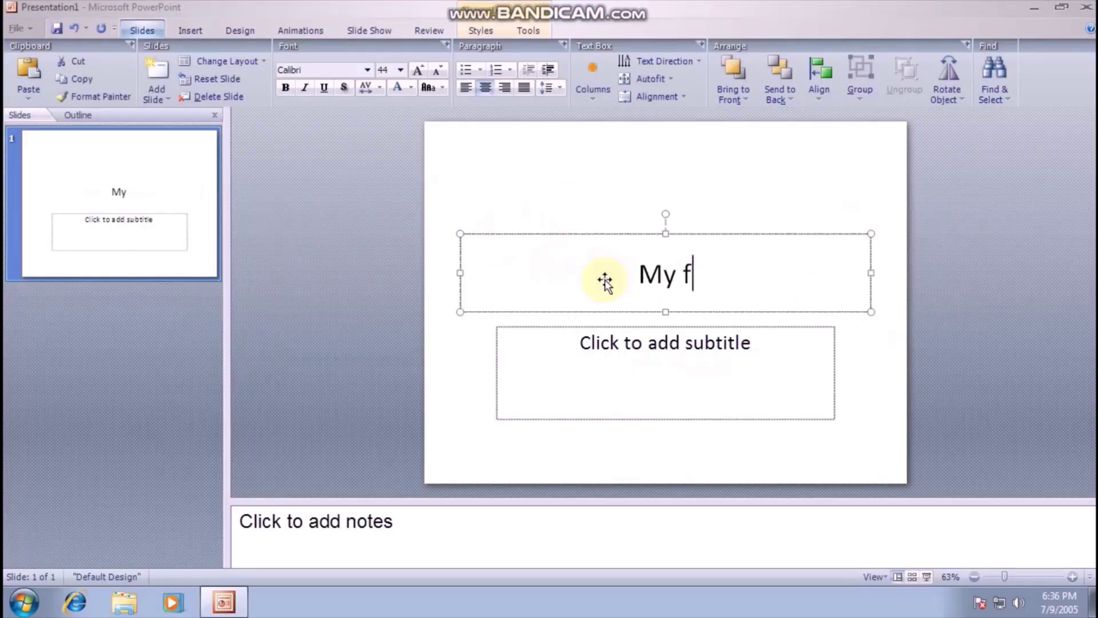
text(irst Offi)
key(BackSpace)
key(BackSpace)
key(BackSpace)
key(BackSpace)
text(PowerPoint "2005" presentia)
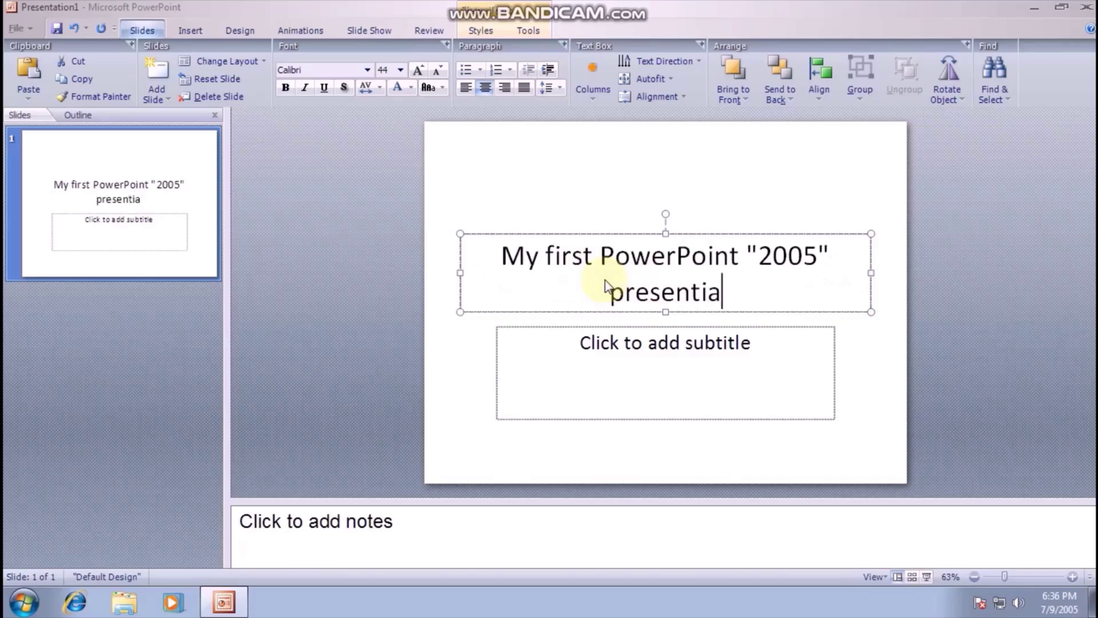